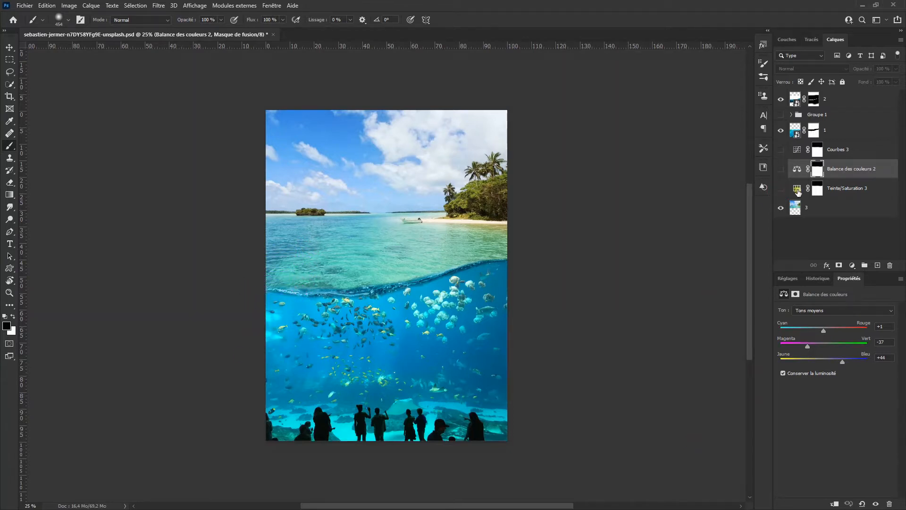
# Inspect the Hue/Saturation, Color Balance and Curves adjustment layers of the finished composite
pyautogui.click(797, 191)
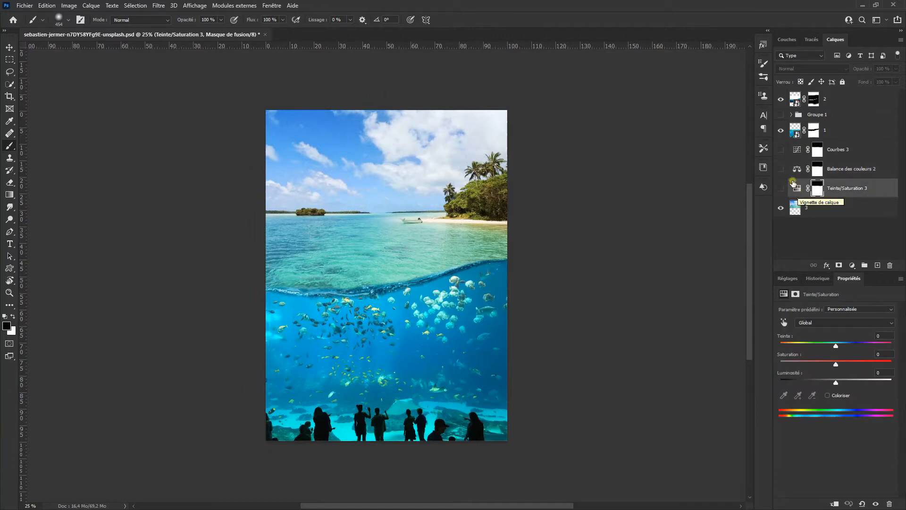
pyautogui.click(796, 171)
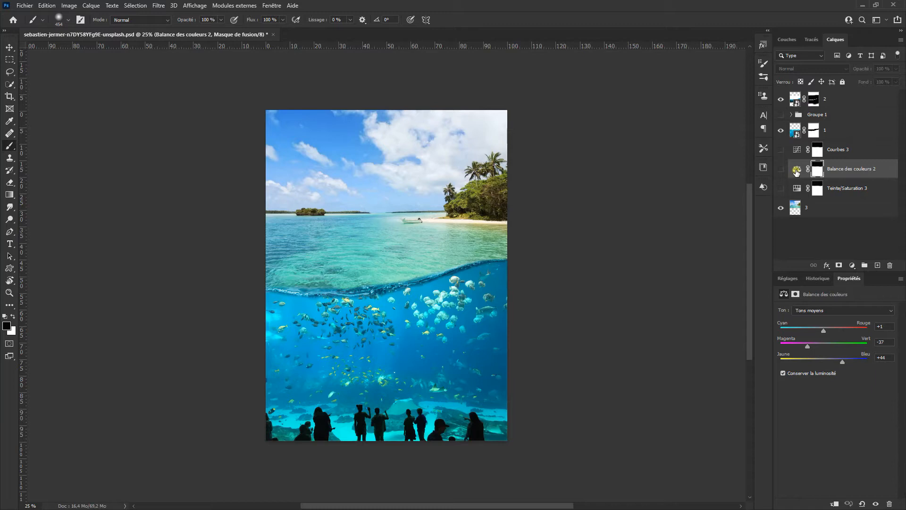
pyautogui.click(796, 151)
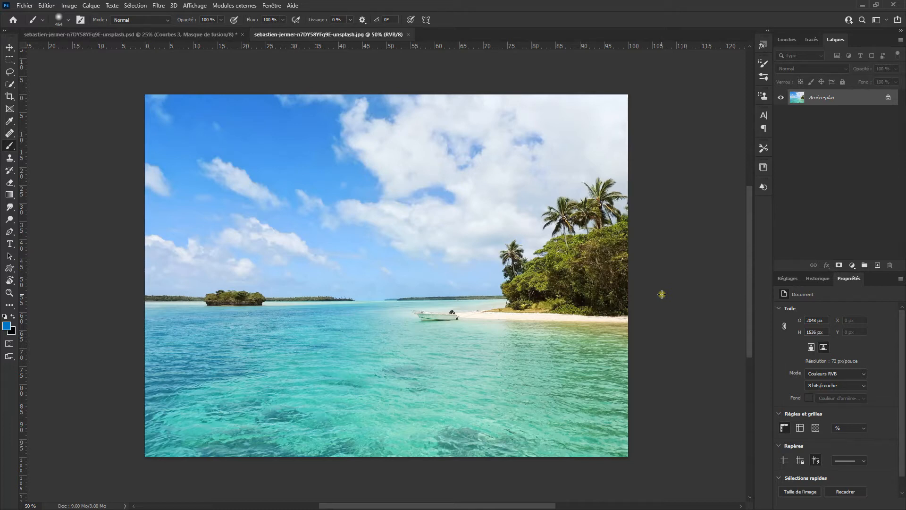
# Extend the beach photo's canvas downward with the Crop tool to make room below it
pyautogui.click(10, 97)
pyautogui.scroll(-2, 413, 367)
pyautogui.moveTo(439, 385); pyautogui.dragTo(447, 292)
pyautogui.moveTo(395, 340); pyautogui.dragTo(383, 482)
pyautogui.press('Return')
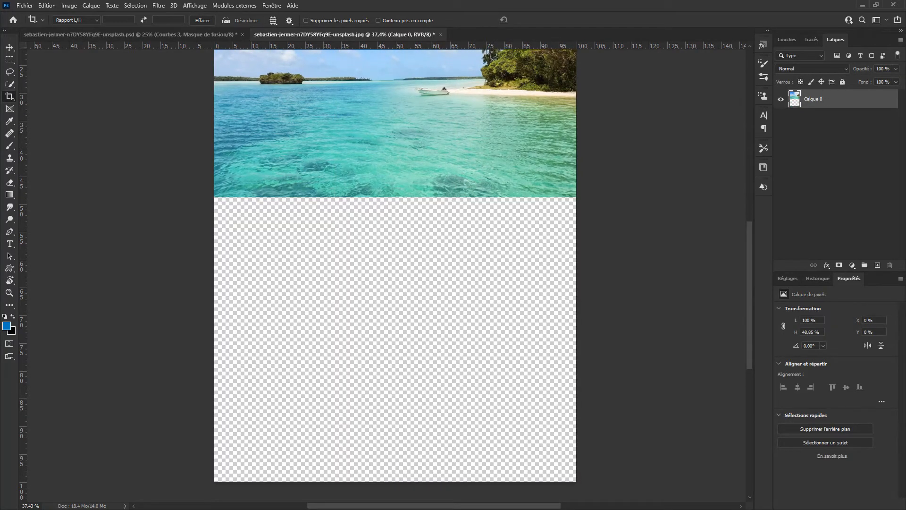
# Place the aquarium photo in the lower half and the underwater wave photo across the middle
pyautogui.moveTo(436, 326); pyautogui.dragTo(422, 383)
pyautogui.click(547, 19)
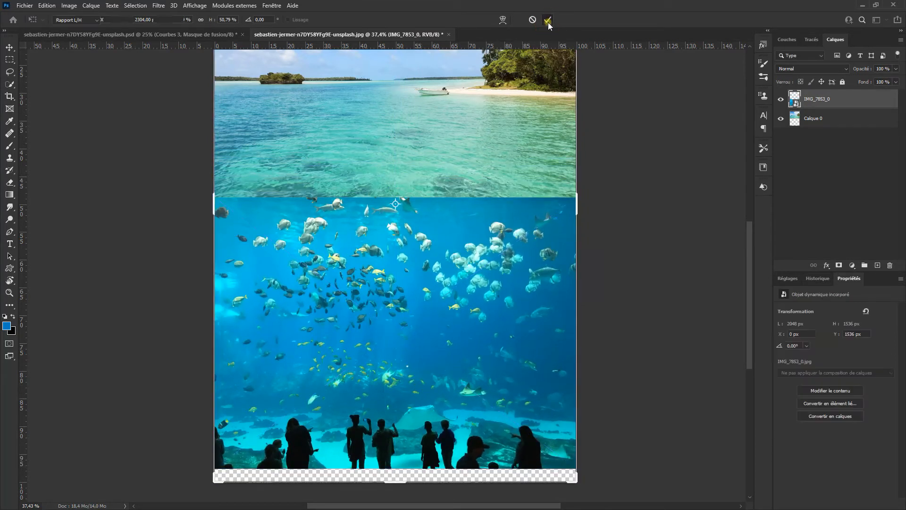
pyautogui.moveTo(905, 283); pyautogui.dragTo(320, 288)
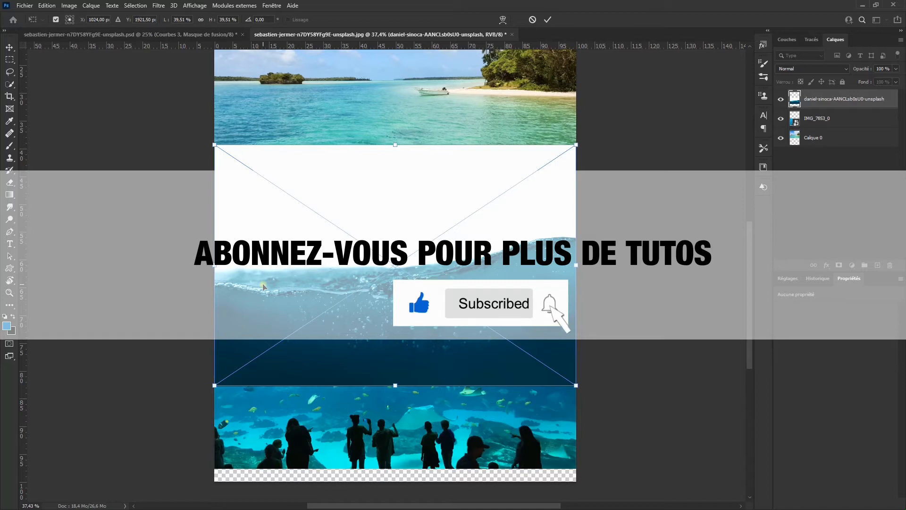
pyautogui.click(548, 19)
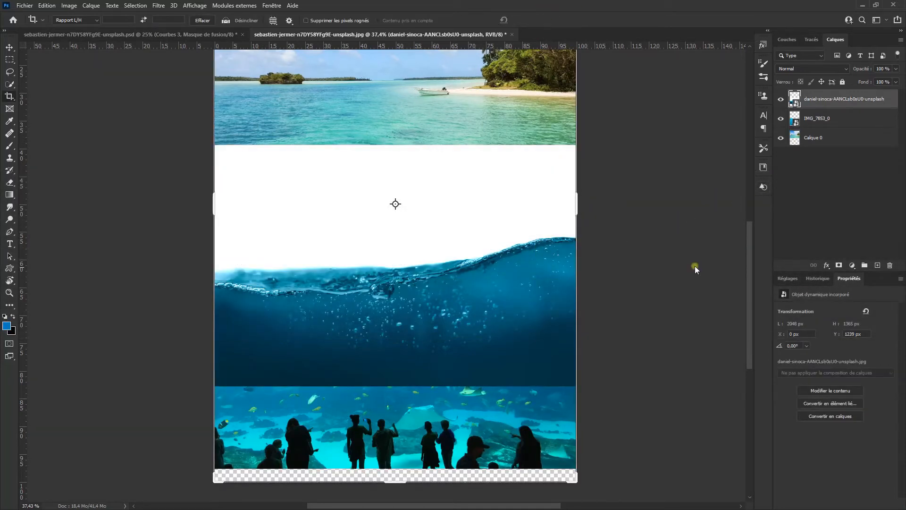
# Rename the layers: the beach layer to 3, the aquarium layer to 1 and the wave layer to 2
pyautogui.click(780, 138)
pyautogui.click(780, 138)
pyautogui.doubleClick(813, 138)
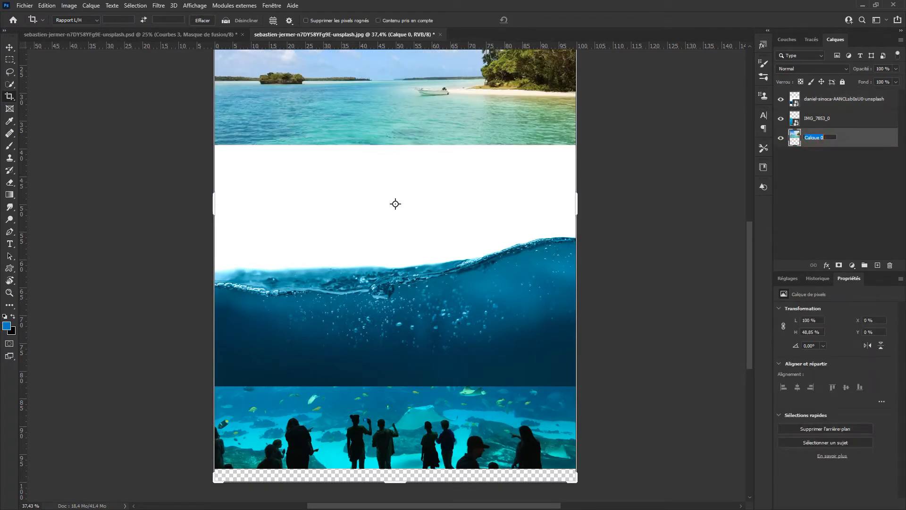
pyautogui.write('3')
pyautogui.press('Return')
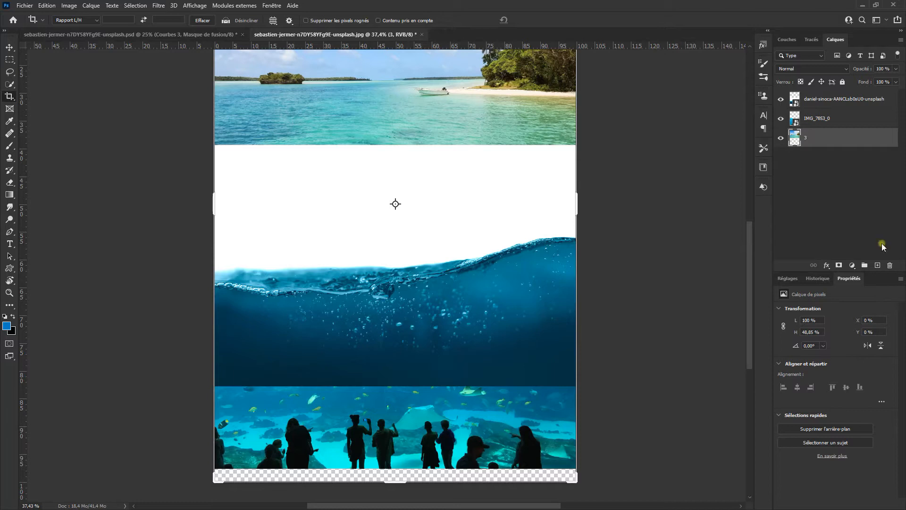
pyautogui.click(779, 120)
pyautogui.click(779, 120)
pyautogui.doubleClick(817, 118)
pyautogui.write('1')
pyautogui.press('Return')
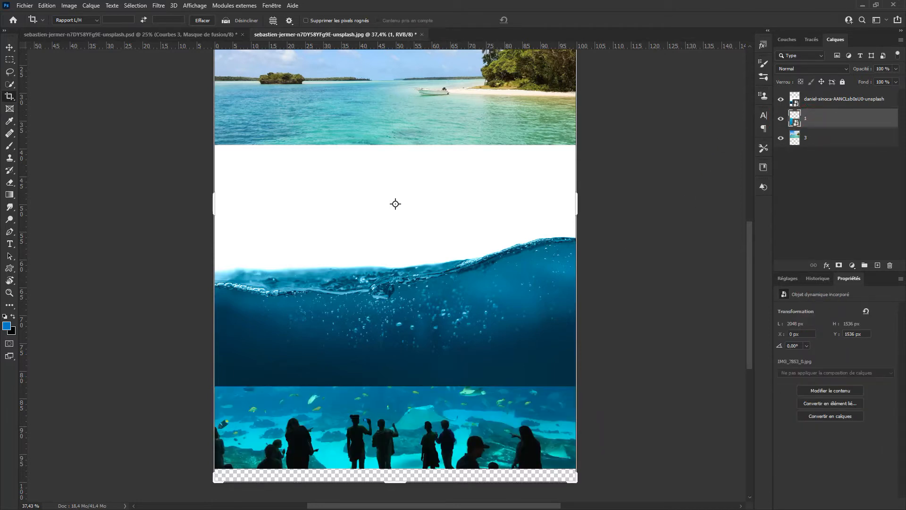
pyautogui.doubleClick(839, 99)
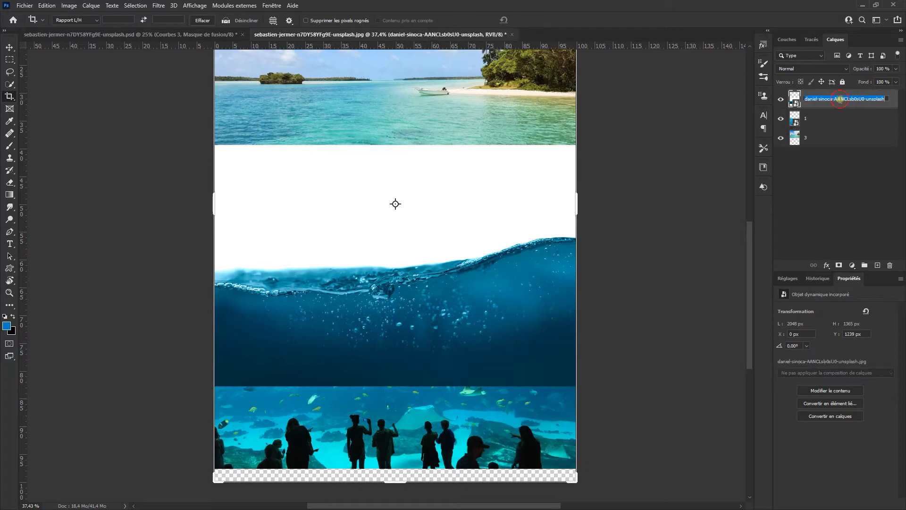
pyautogui.write('2')
pyautogui.press('Return')
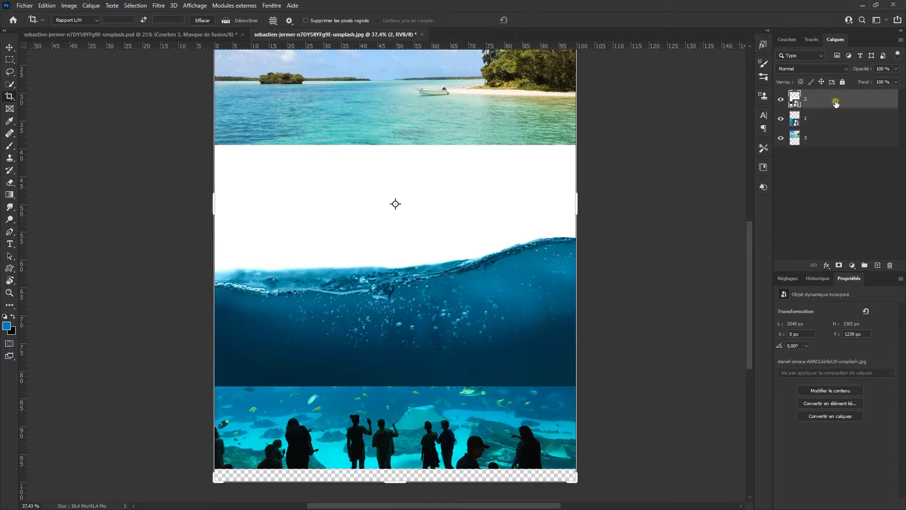
# Add a layer mask to layer 2 and paint black to hide everything except the wave line
pyautogui.click(838, 266)
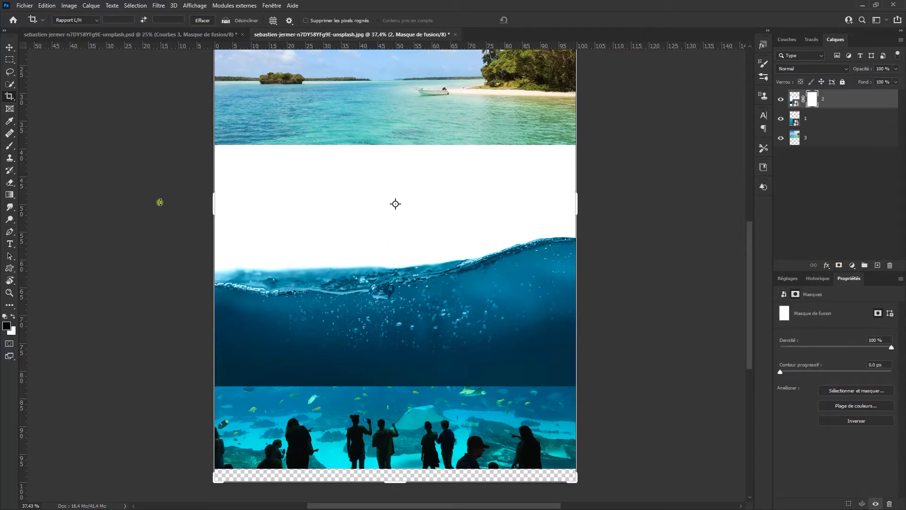
pyautogui.press('b')
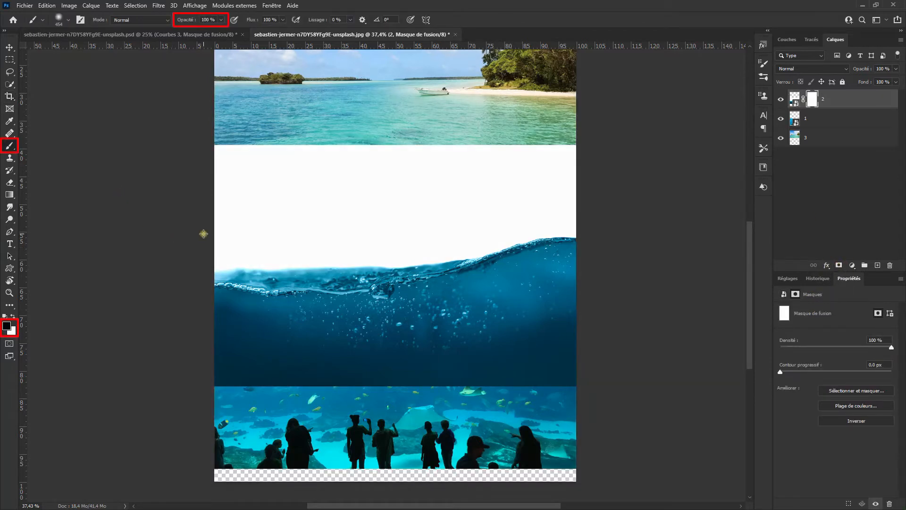
pyautogui.moveTo(272, 242); pyautogui.dragTo(279, 242)
pyautogui.moveTo(190, 141)
pyautogui.mouseDown()
pyautogui.moveTo(502, 151)
pyautogui.moveTo(474, 155)
pyautogui.mouseUp()
pyautogui.moveTo(571, 156)
pyautogui.mouseDown()
pyautogui.moveTo(518, 172)
pyautogui.moveTo(245, 204)
pyautogui.moveTo(214, 214)
pyautogui.moveTo(208, 236)
pyautogui.moveTo(287, 239)
pyautogui.mouseUp()
pyautogui.moveTo(288, 239)
pyautogui.mouseDown()
pyautogui.moveTo(560, 201)
pyautogui.moveTo(347, 262)
pyautogui.moveTo(202, 275)
pyautogui.mouseUp()
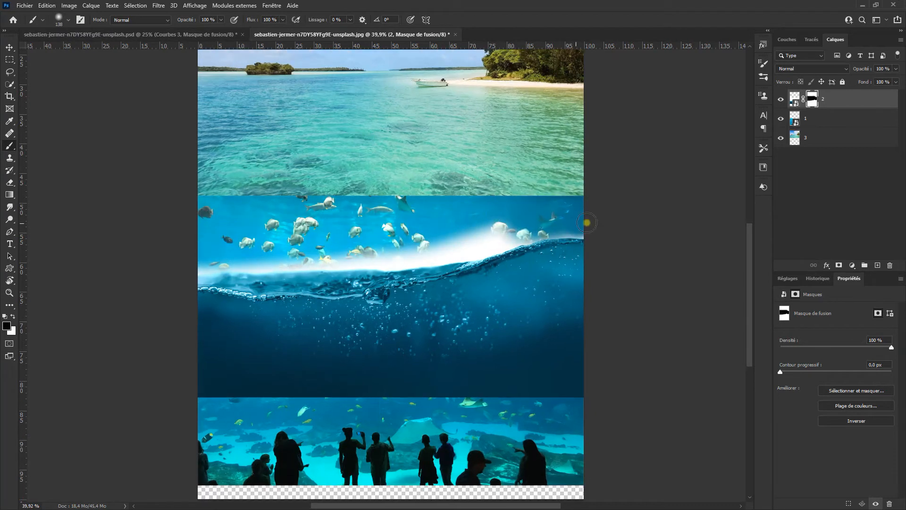
pyautogui.moveTo(250, 396); pyautogui.dragTo(265, 400)
pyautogui.moveTo(201, 394); pyautogui.dragTo(203, 342)
pyautogui.moveTo(210, 333); pyautogui.dragTo(316, 319)
pyautogui.moveTo(184, 318)
pyautogui.mouseDown()
pyautogui.moveTo(353, 317)
pyautogui.moveTo(517, 274)
pyautogui.moveTo(559, 306)
pyautogui.mouseUp()
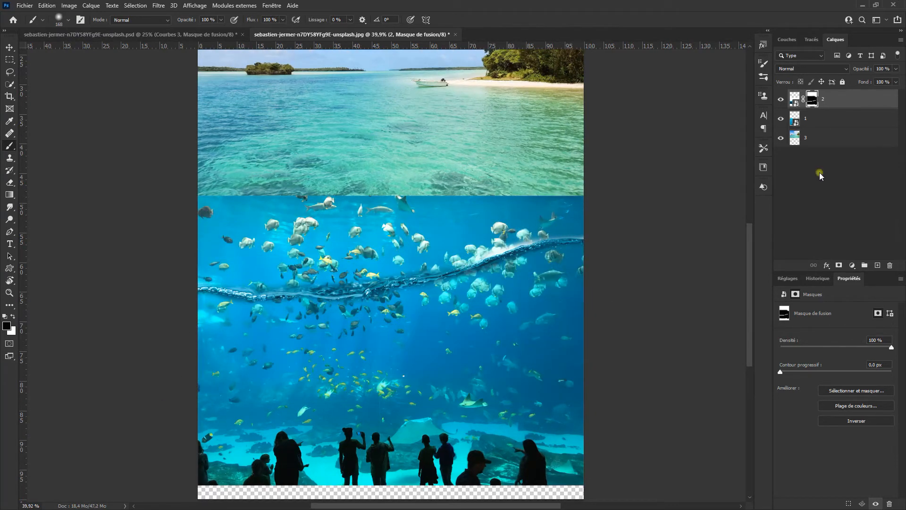
# Move the masked wave layer up to the seam between the beach and aquarium photos
pyautogui.keyDown('alt'); pyautogui.click(781, 100); pyautogui.keyUp('alt')
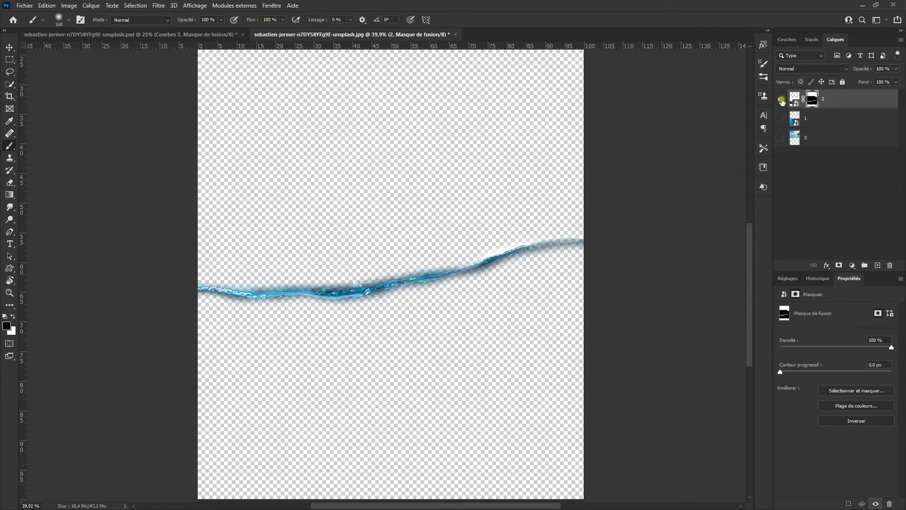
pyautogui.keyDown('alt'); pyautogui.click(781, 100); pyautogui.keyUp('alt')
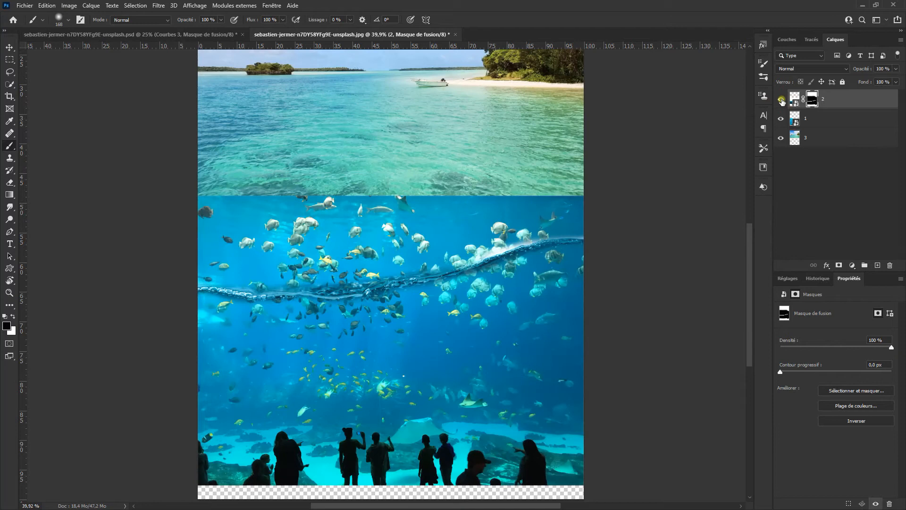
pyautogui.scroll(3, 500, 233)
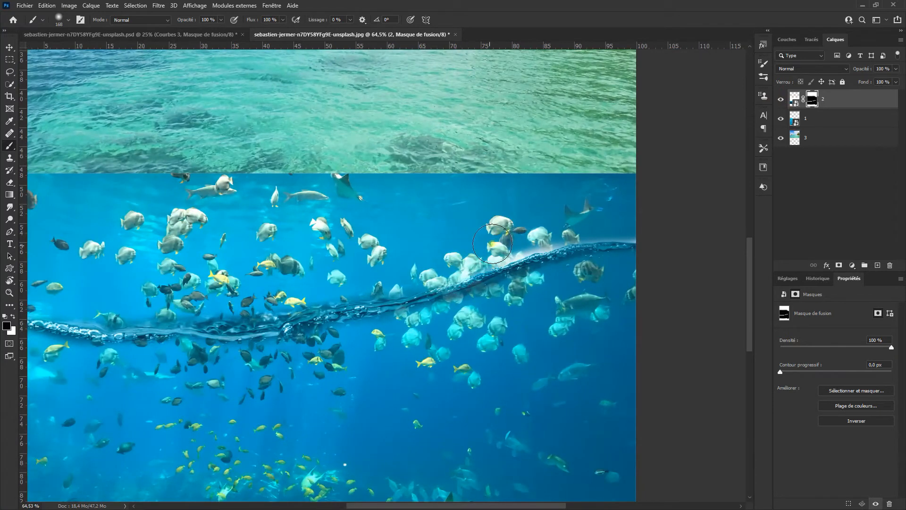
pyautogui.scroll(-3, 425, 273)
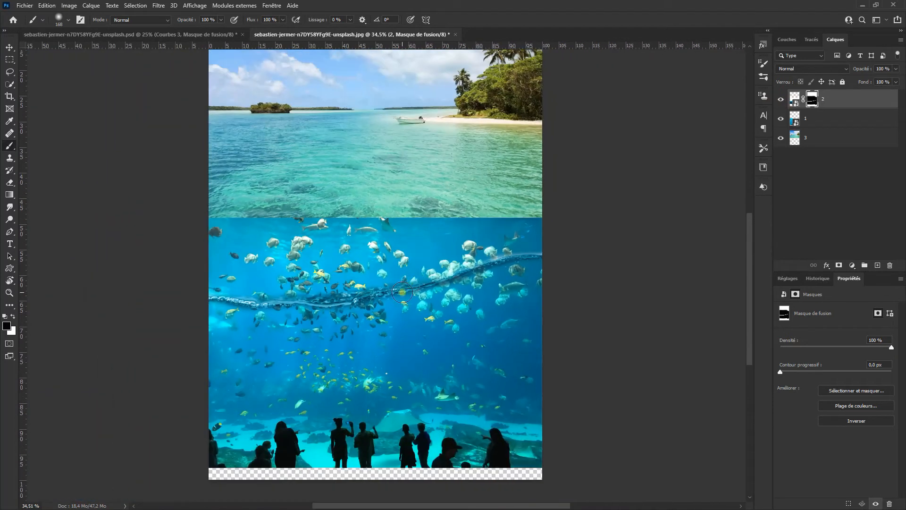
pyautogui.moveTo(397, 314)
pyautogui.mouseDown()
pyautogui.moveTo(389, 303)
pyautogui.moveTo(387, 333)
pyautogui.moveTo(409, 290)
pyautogui.moveTo(405, 249)
pyautogui.mouseUp()
pyautogui.press('v')
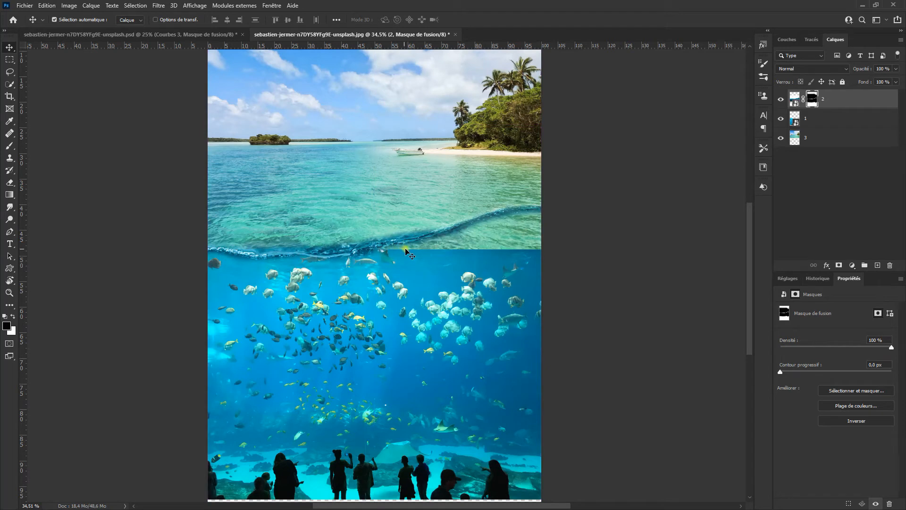
# Add a mask to layer 3 and paint away the beach water below the wave line
pyautogui.click(799, 136)
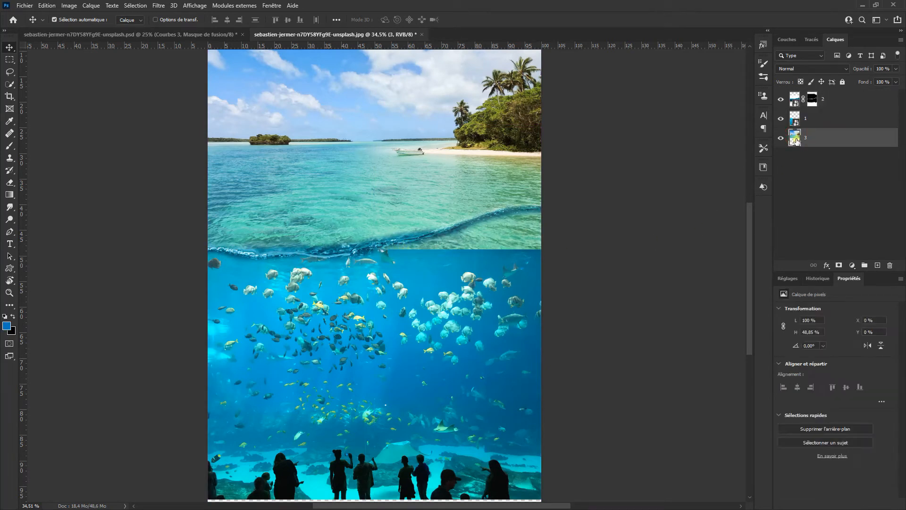
pyautogui.click(838, 266)
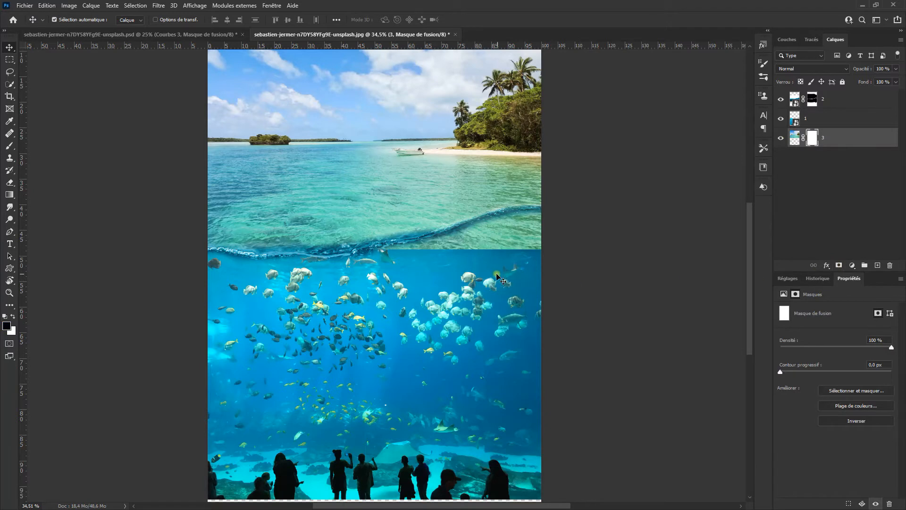
pyautogui.press('b')
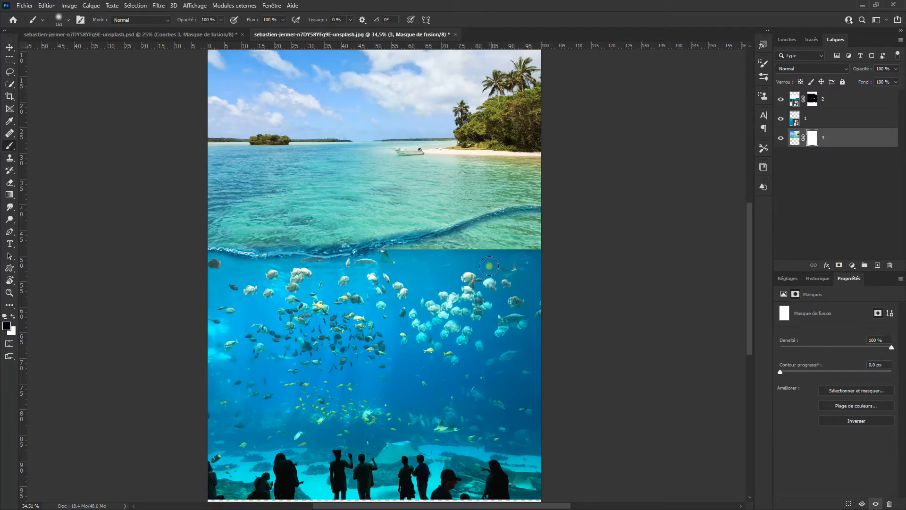
pyautogui.moveTo(493, 253)
pyautogui.mouseDown()
pyautogui.moveTo(530, 241)
pyautogui.moveTo(386, 270)
pyautogui.moveTo(545, 232)
pyautogui.mouseUp()
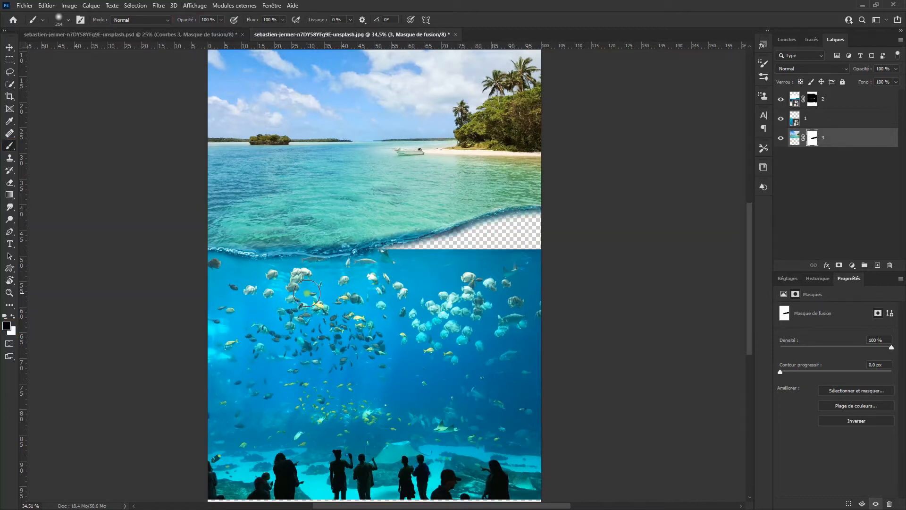
# Move the aquarium layer up under the wave, then mask it and paint away its top above the wave
pyautogui.click(10, 47)
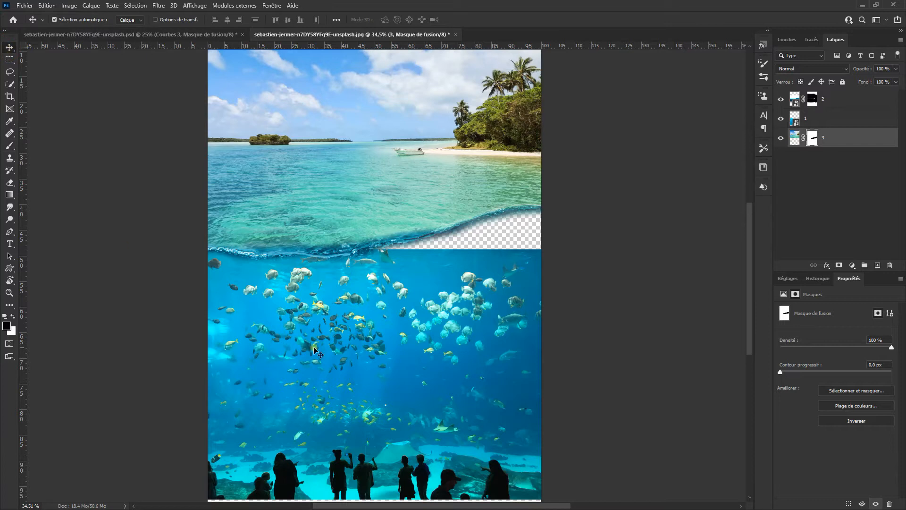
pyautogui.moveTo(400, 364); pyautogui.dragTo(400, 321)
pyautogui.click(838, 265)
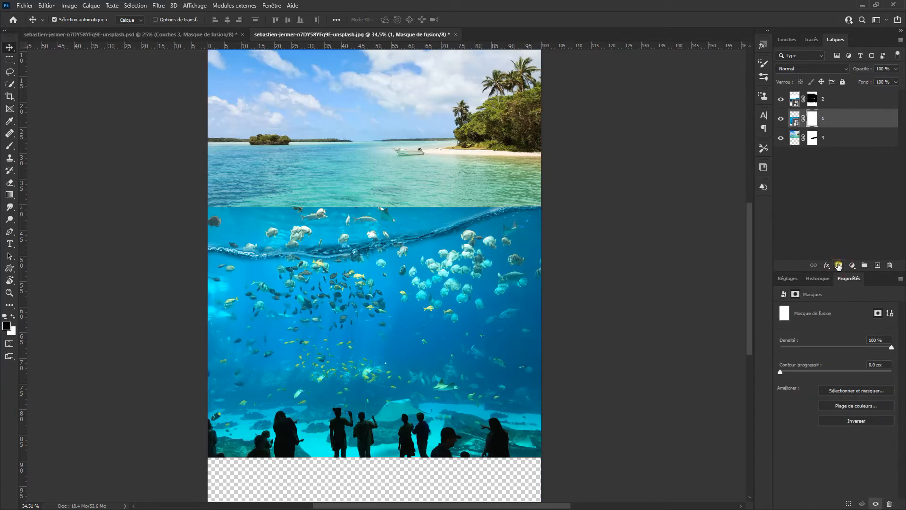
pyautogui.press('b')
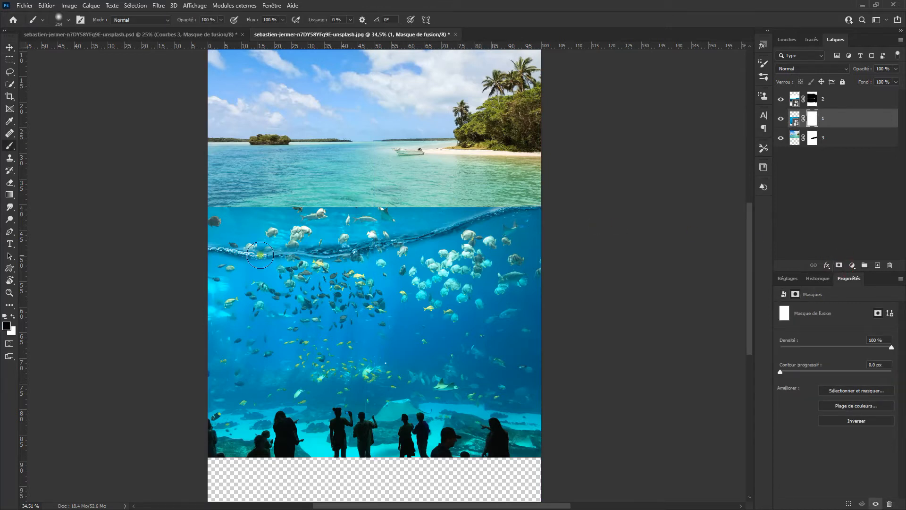
pyautogui.moveTo(227, 204)
pyautogui.mouseDown()
pyautogui.moveTo(347, 206)
pyautogui.moveTo(487, 190)
pyautogui.moveTo(358, 213)
pyautogui.moveTo(207, 223)
pyautogui.moveTo(327, 236)
pyautogui.mouseUp()
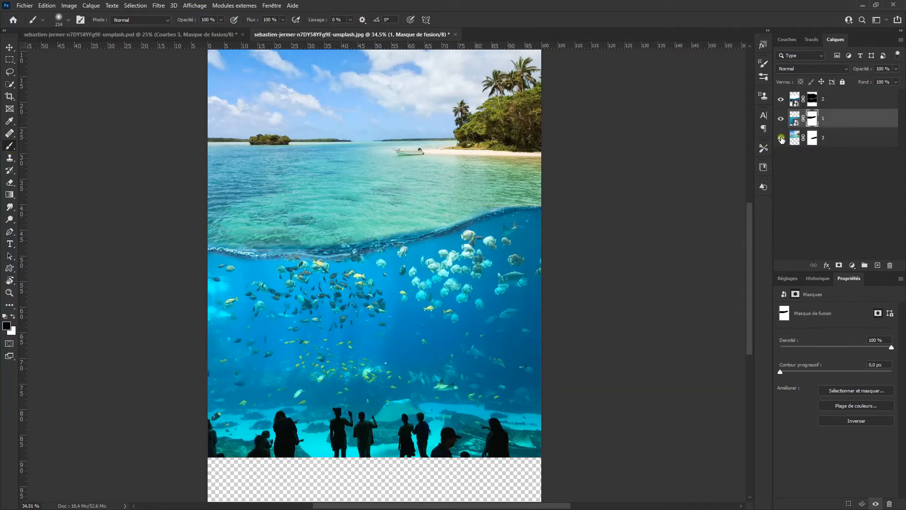
# Paint on layer 2's mask to blend away the left end of the wave line
pyautogui.click(811, 99)
pyautogui.moveTo(215, 231)
pyautogui.mouseDown()
pyautogui.moveTo(321, 234)
pyautogui.moveTo(413, 215)
pyautogui.mouseUp()
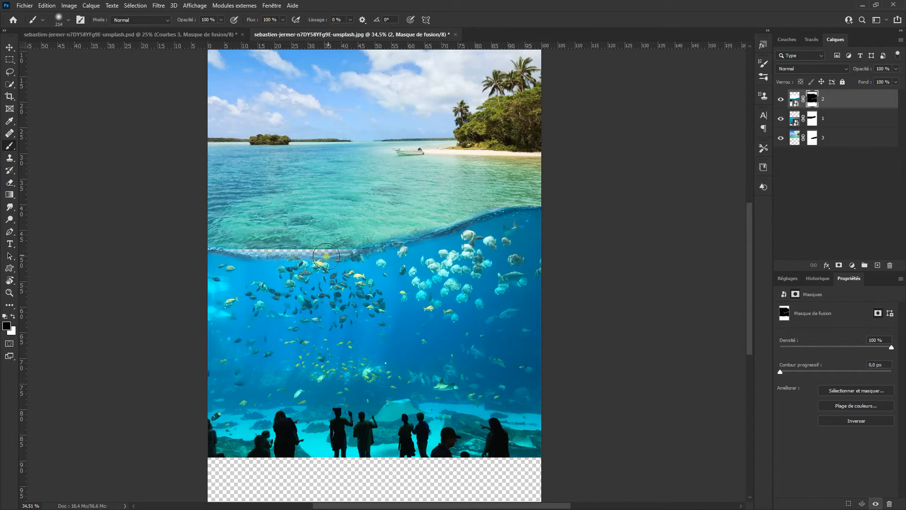
# Nudge the wave layer slightly down and the aquarium layer slightly up
pyautogui.press('v')
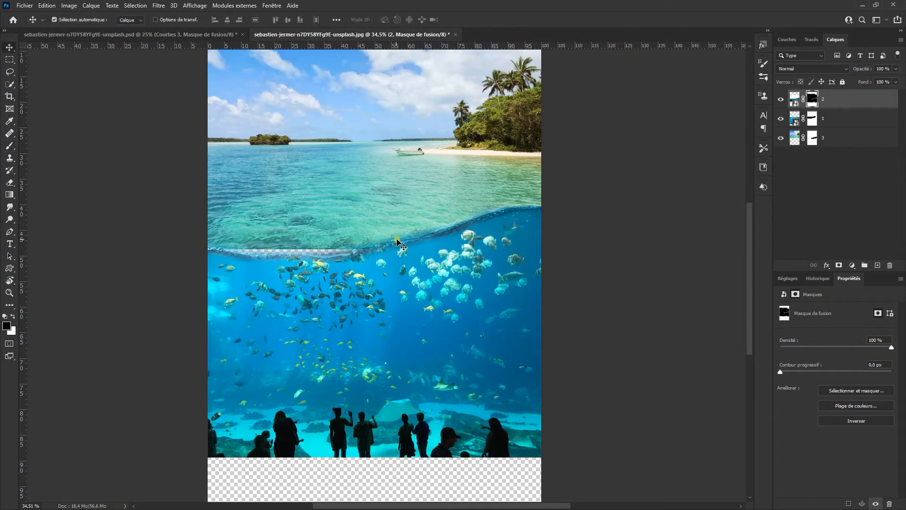
pyautogui.moveTo(401, 234); pyautogui.dragTo(401, 238)
pyautogui.moveTo(393, 337); pyautogui.dragTo(393, 324)
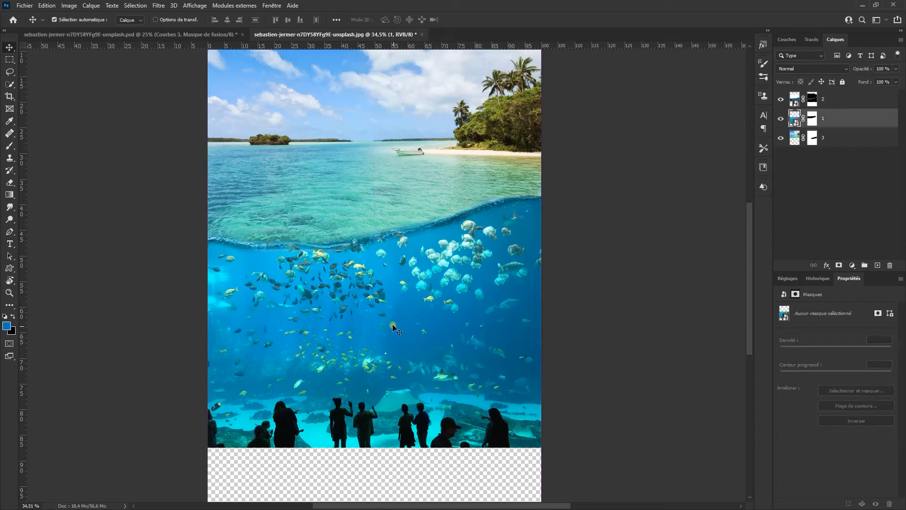
# Trim the transparent pixels from all four sides of the canvas
pyautogui.hotkey('ctrl', '0')
pyautogui.click(70, 5)
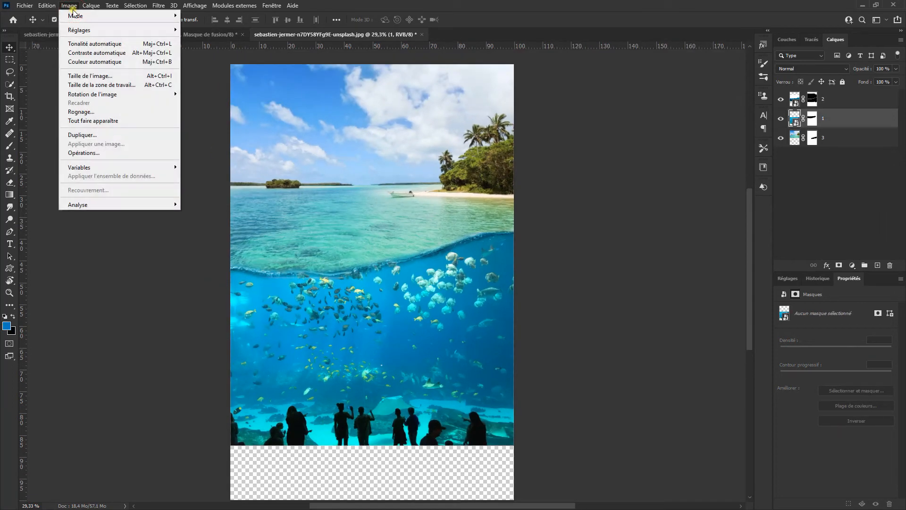
pyautogui.click(88, 110)
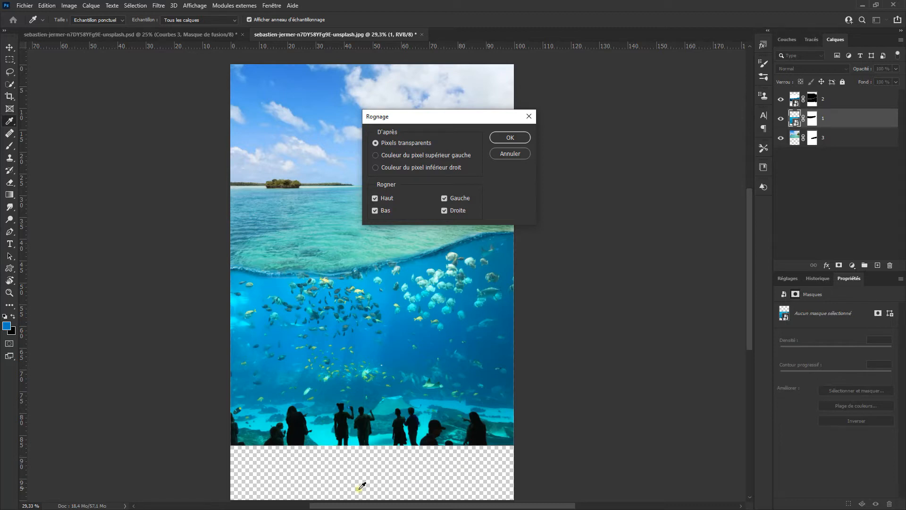
pyautogui.click(510, 138)
# Nudge the aquarium layer slightly to fine-tune its position under the wave
pyautogui.press('v')
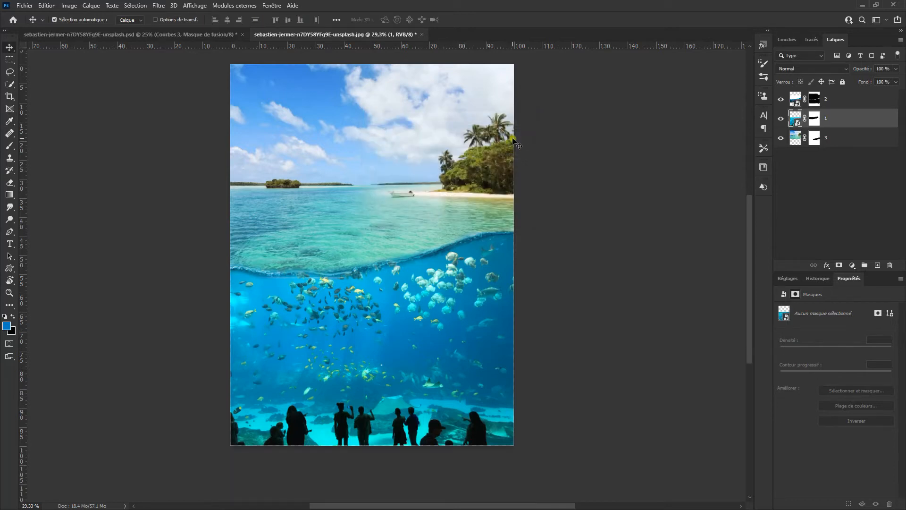
pyautogui.scroll(1, 439, 252)
pyautogui.moveTo(418, 253); pyautogui.dragTo(421, 264)
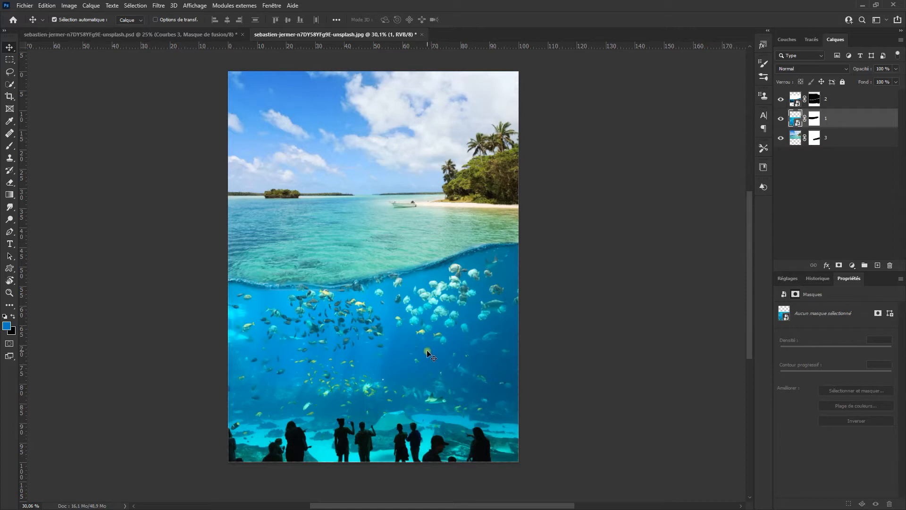
# Select layer 3 and add a Hue/Saturation adjustment layer above it
pyautogui.click(830, 140)
pyautogui.click(780, 138)
pyautogui.click(781, 139)
pyautogui.click(787, 279)
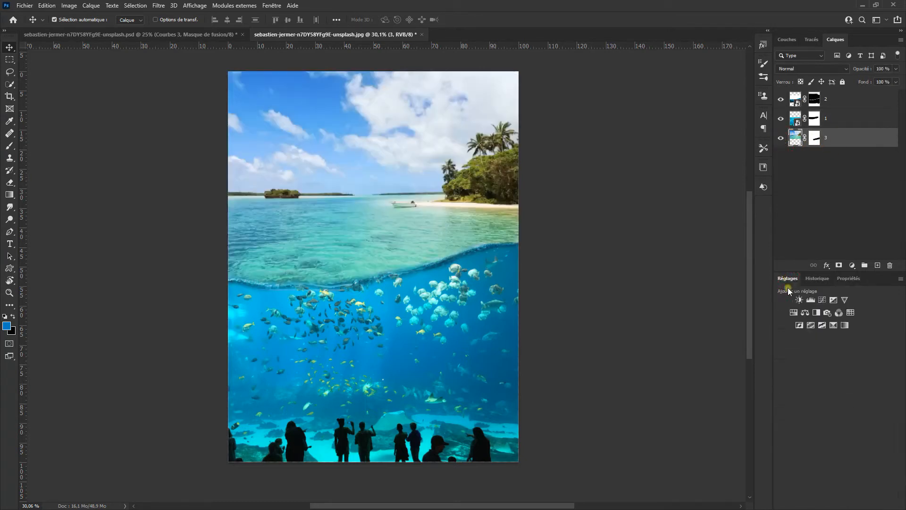
pyautogui.click(794, 313)
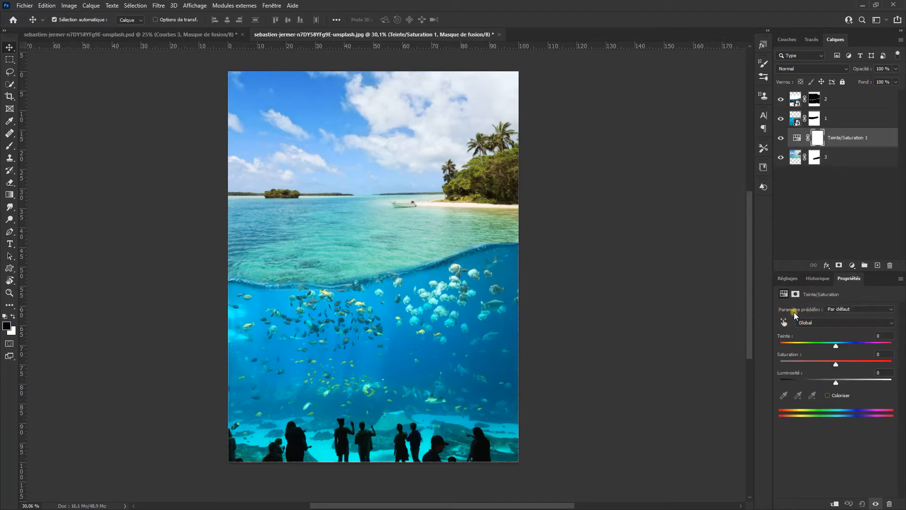
# Sample the water with the targeted adjustment tool and set the Cyans hue to +15
pyautogui.click(852, 265)
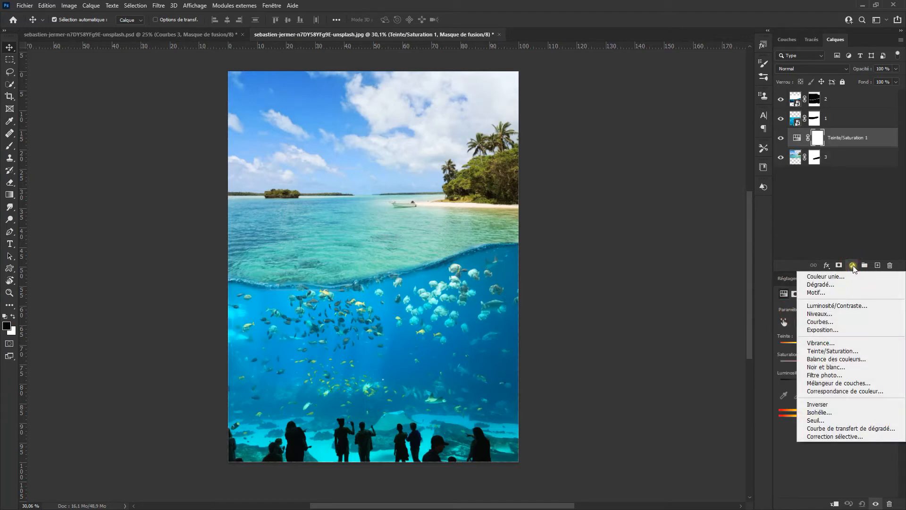
pyautogui.click(853, 266)
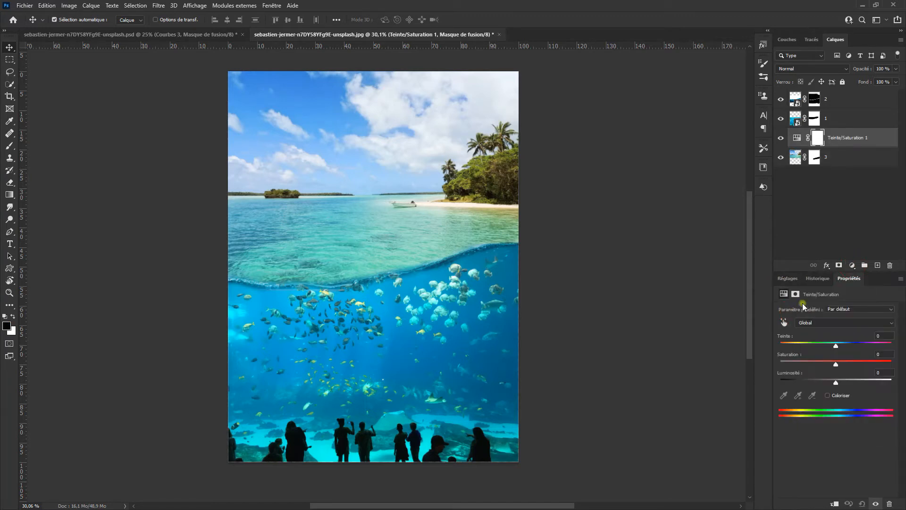
pyautogui.click(784, 324)
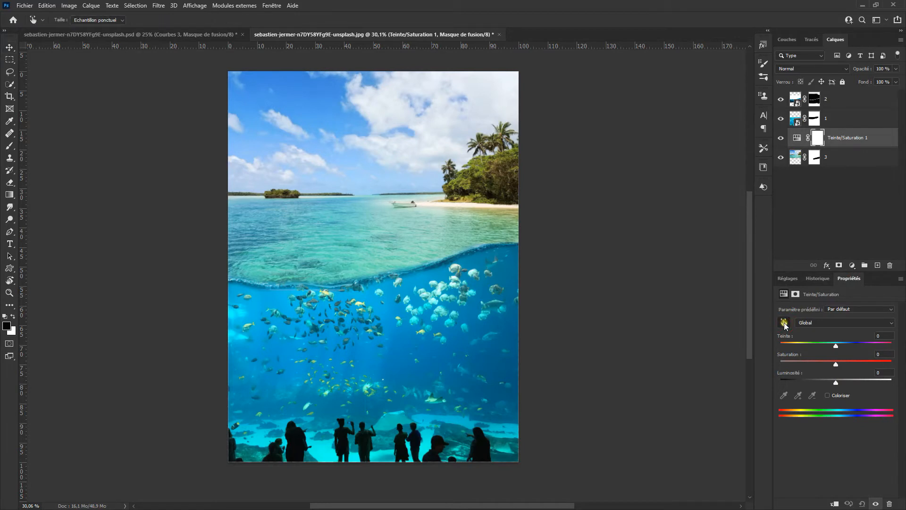
pyautogui.click(330, 249)
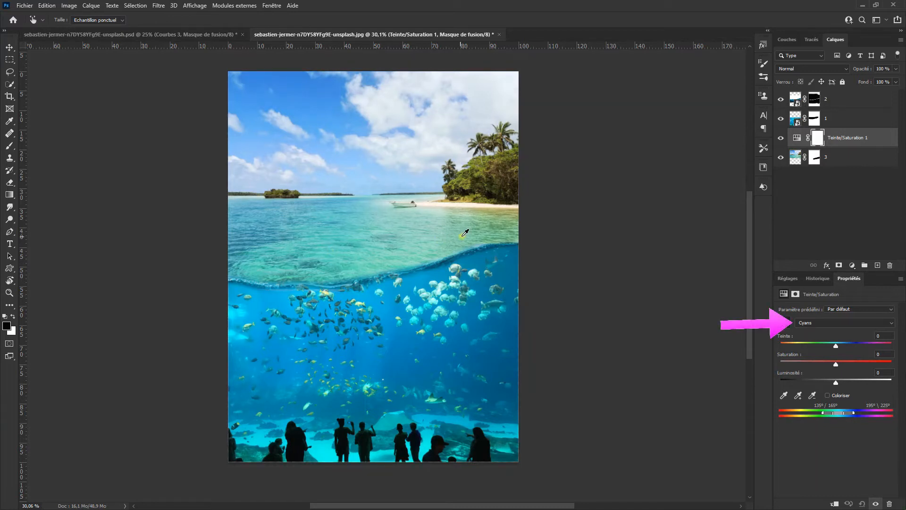
pyautogui.click(487, 231)
pyautogui.click(495, 213)
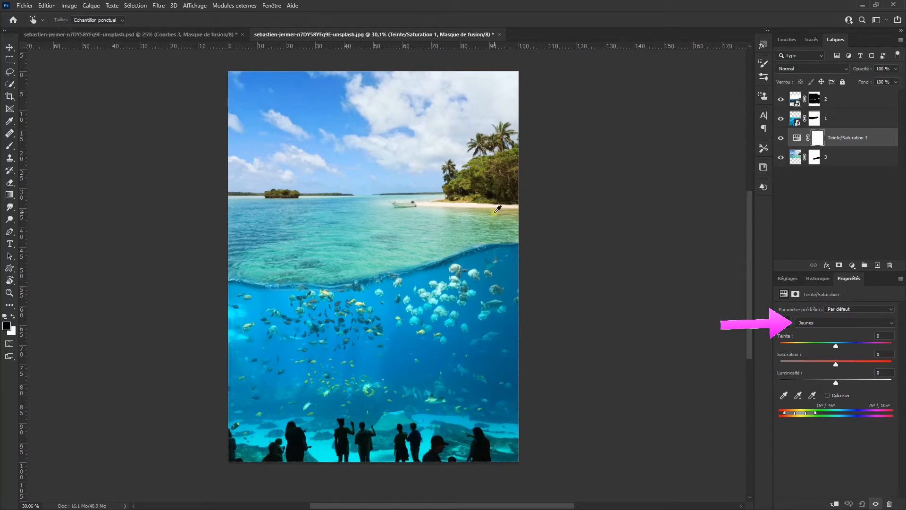
pyautogui.click(241, 242)
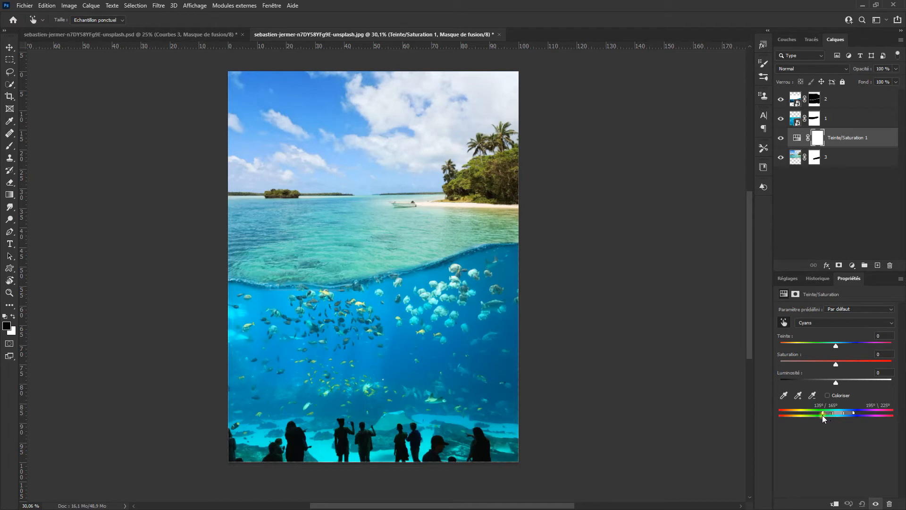
pyautogui.moveTo(824, 414); pyautogui.dragTo(823, 414)
pyautogui.moveTo(835, 348); pyautogui.dragTo(863, 354)
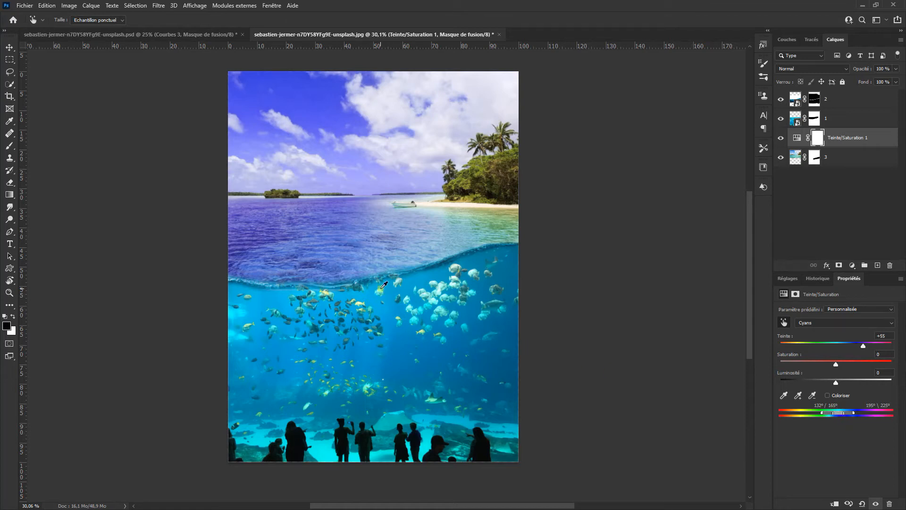
pyautogui.moveTo(864, 345); pyautogui.dragTo(843, 347)
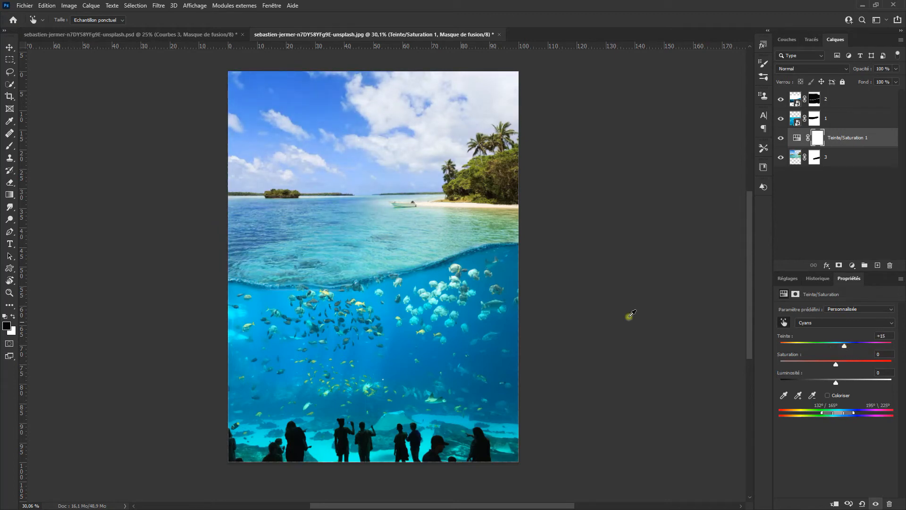
# Sample the shallow water's greens and set the Greens hue to +70
pyautogui.click(456, 233)
pyautogui.click(486, 231)
pyautogui.moveTo(836, 346); pyautogui.dragTo(865, 353)
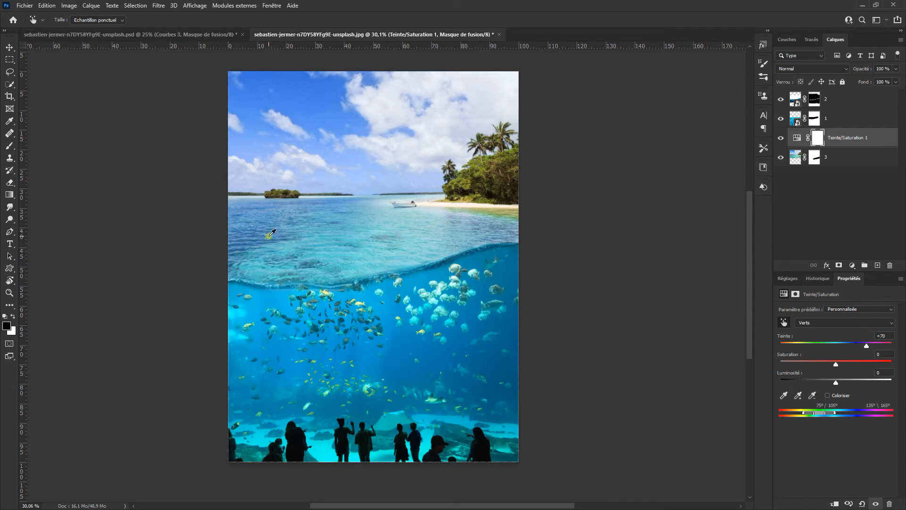
# Sample the sand's yellows, set the Yellows hue to +88, and toggle the layer to compare
pyautogui.click(513, 211)
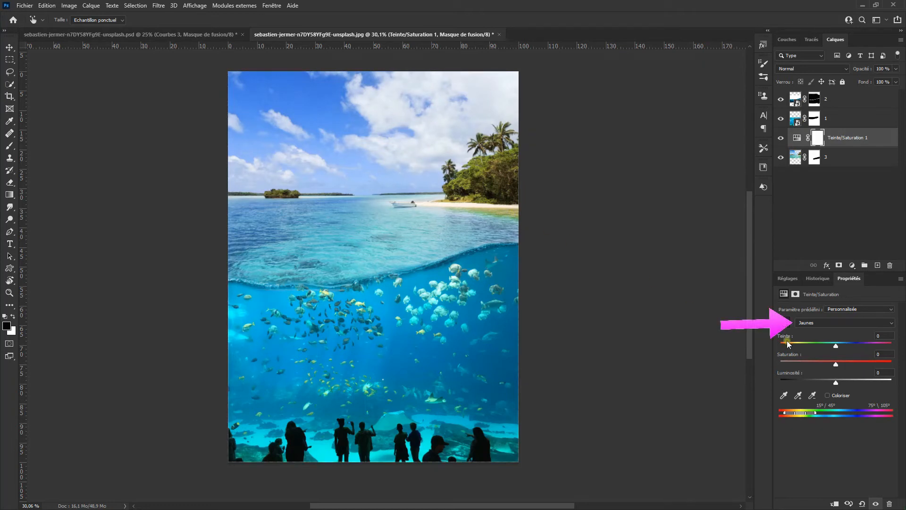
pyautogui.moveTo(836, 347); pyautogui.dragTo(860, 345)
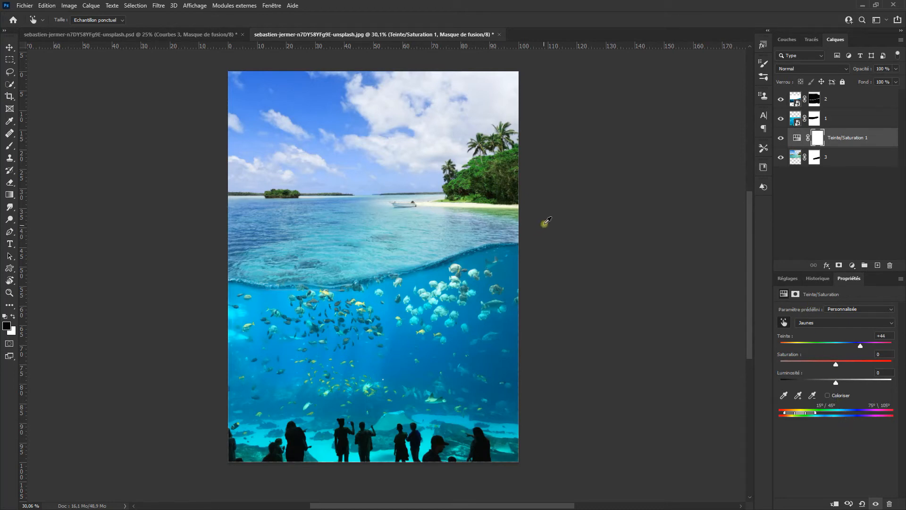
pyautogui.moveTo(860, 345); pyautogui.dragTo(870, 346)
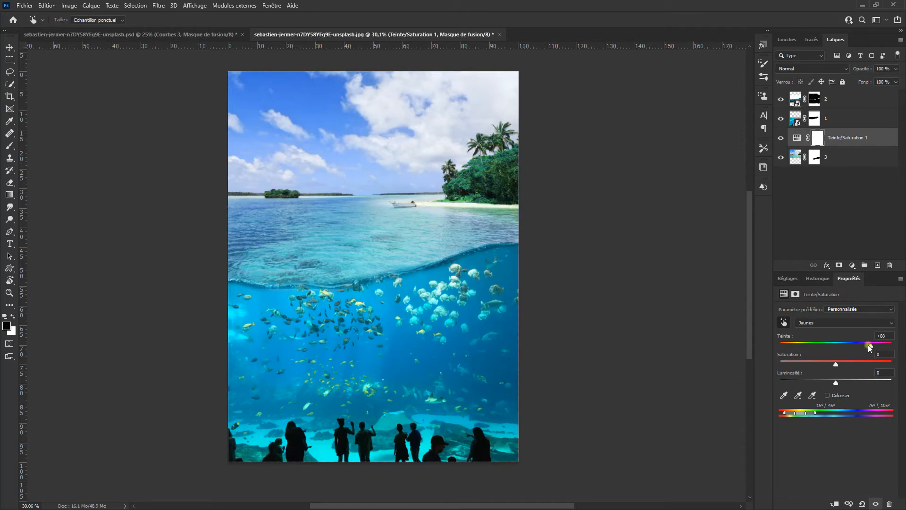
pyautogui.click(780, 139)
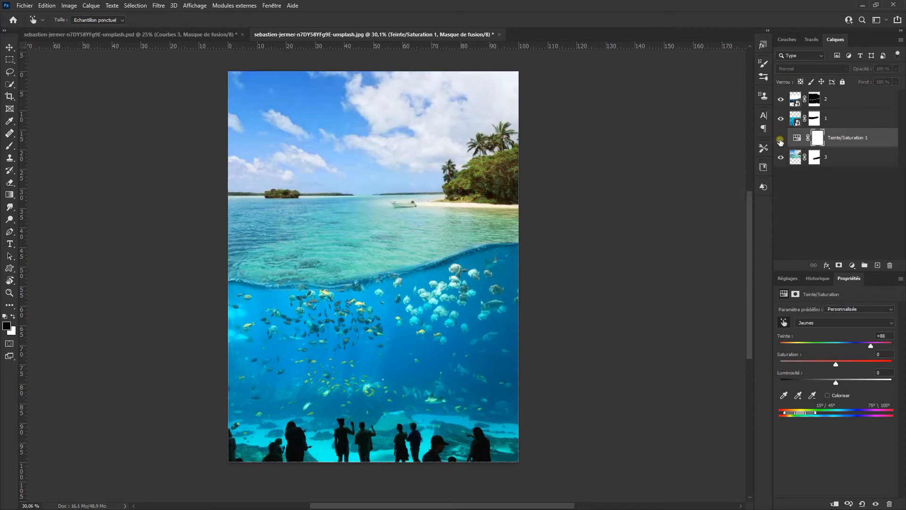
pyautogui.click(780, 139)
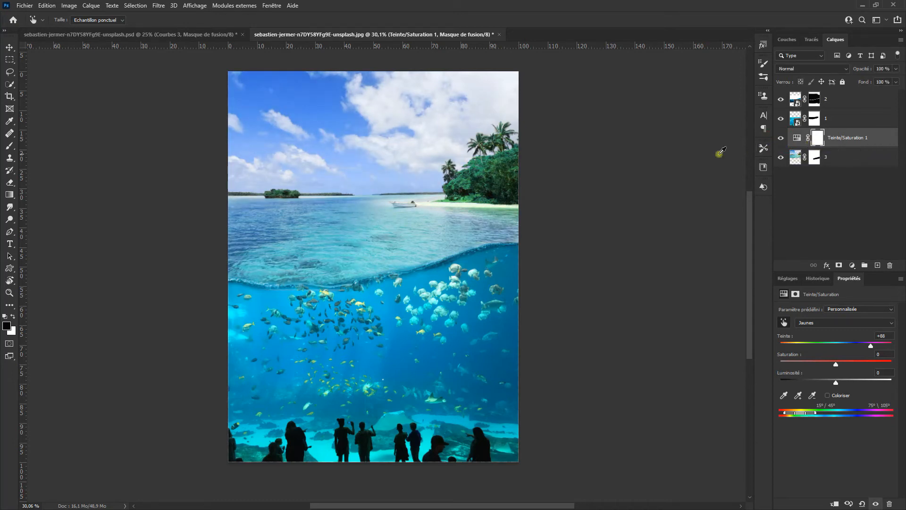
# Paint black over the sky on the Hue/Saturation mask so it affects only the water, then preview the mask
pyautogui.click(10, 145)
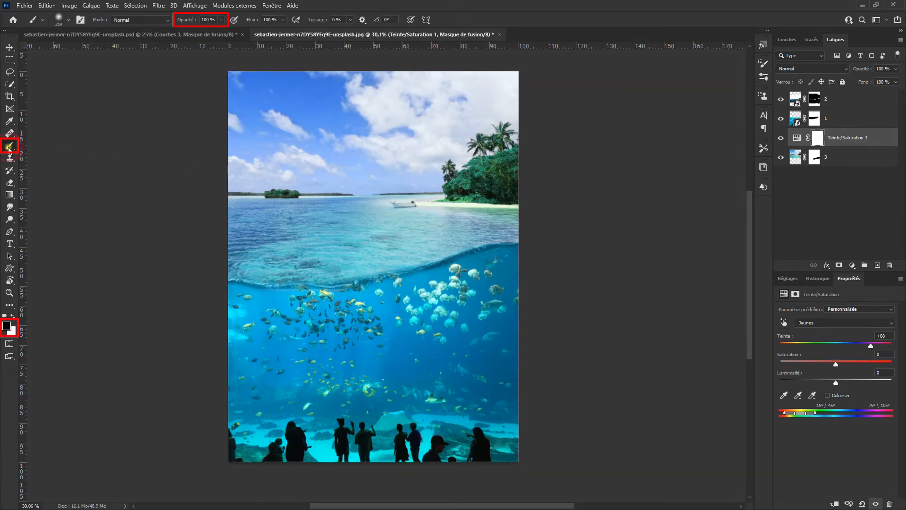
pyautogui.keyDown('alt'); pyautogui.rightClick(262, 174); pyautogui.keyUp('alt')
pyautogui.moveTo(225, 87)
pyautogui.mouseDown()
pyautogui.moveTo(471, 82)
pyautogui.moveTo(517, 102)
pyautogui.moveTo(476, 128)
pyautogui.moveTo(281, 128)
pyautogui.moveTo(242, 140)
pyautogui.moveTo(241, 151)
pyautogui.moveTo(510, 149)
pyautogui.moveTo(491, 132)
pyautogui.moveTo(498, 162)
pyautogui.moveTo(490, 175)
pyautogui.moveTo(502, 176)
pyautogui.moveTo(459, 182)
pyautogui.moveTo(486, 183)
pyautogui.moveTo(507, 166)
pyautogui.moveTo(463, 151)
pyautogui.moveTo(273, 171)
pyautogui.moveTo(229, 125)
pyautogui.moveTo(493, 101)
pyautogui.mouseUp()
pyautogui.keyDown('alt'); pyautogui.rightClick(496, 171); pyautogui.keyUp('alt')
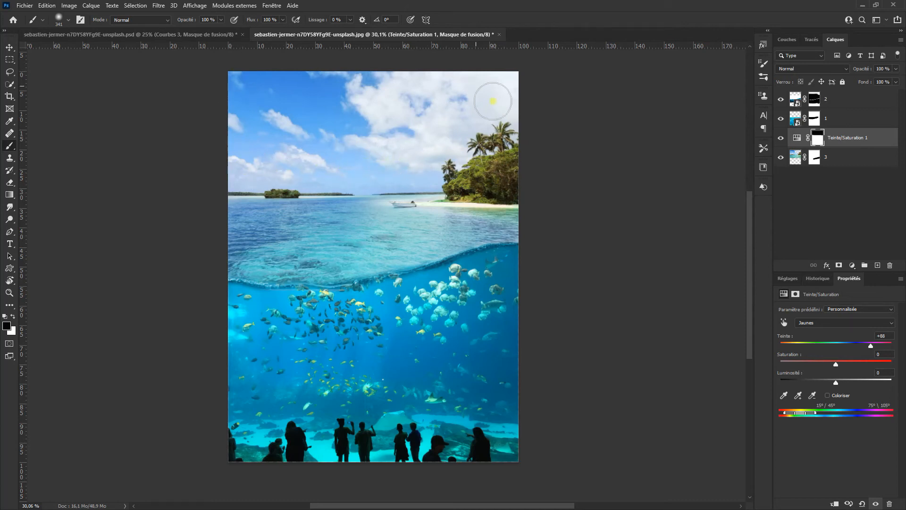
pyautogui.keyDown('alt'); pyautogui.click(817, 139); pyautogui.keyUp('alt')
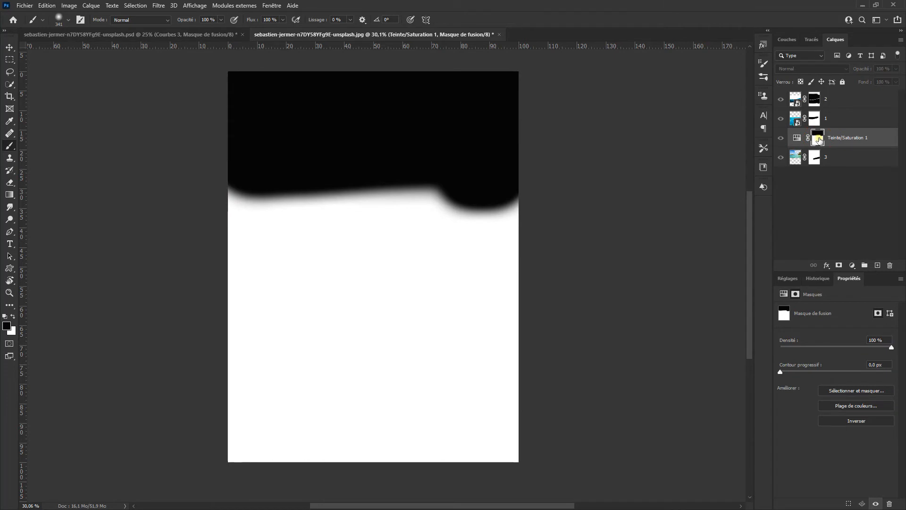
pyautogui.keyDown('alt'); pyautogui.click(818, 140); pyautogui.keyUp('alt')
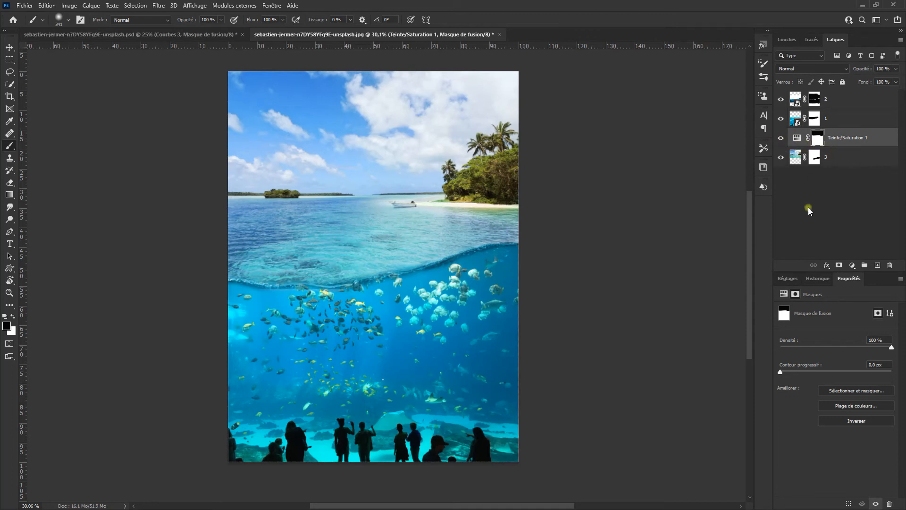
# Add a Color Balance adjustment layer and copy the Hue/Saturation mask onto it, replacing its mask
pyautogui.click(785, 278)
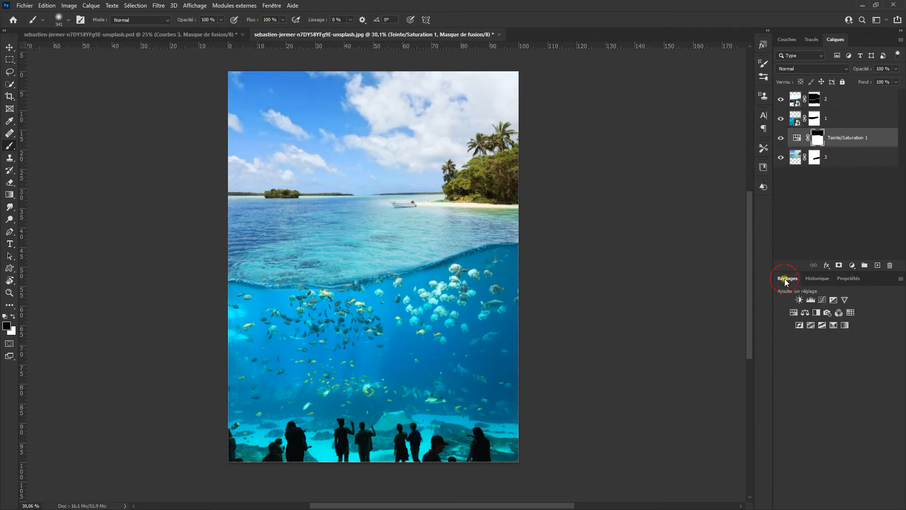
pyautogui.click(805, 312)
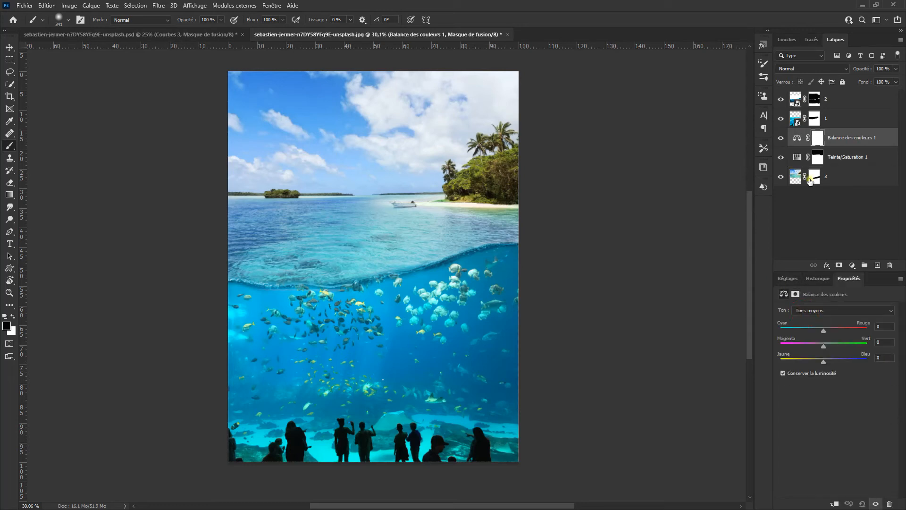
pyautogui.click(817, 161)
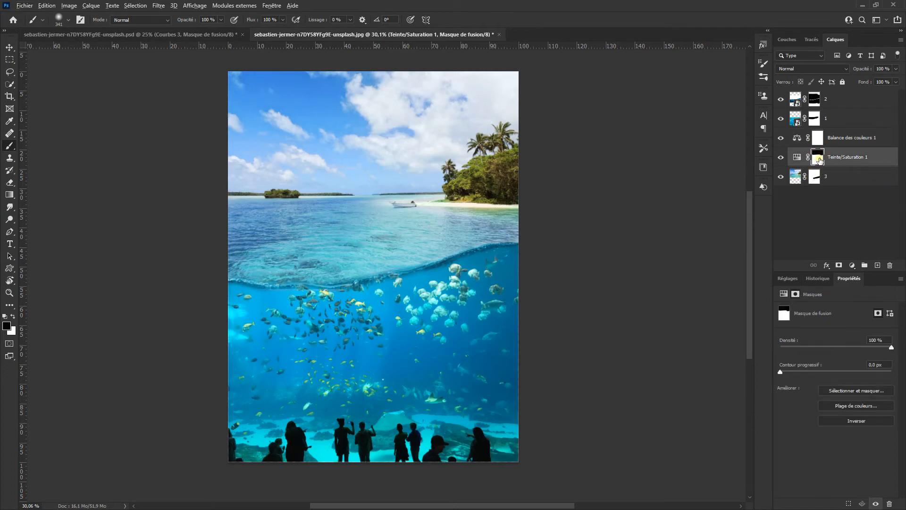
pyautogui.moveTo(819, 161); pyautogui.dragTo(819, 139)
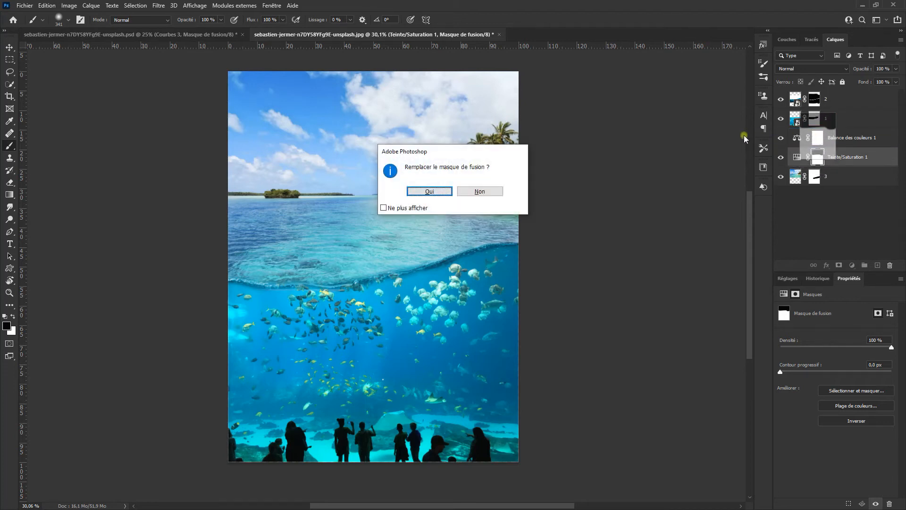
pyautogui.click(431, 191)
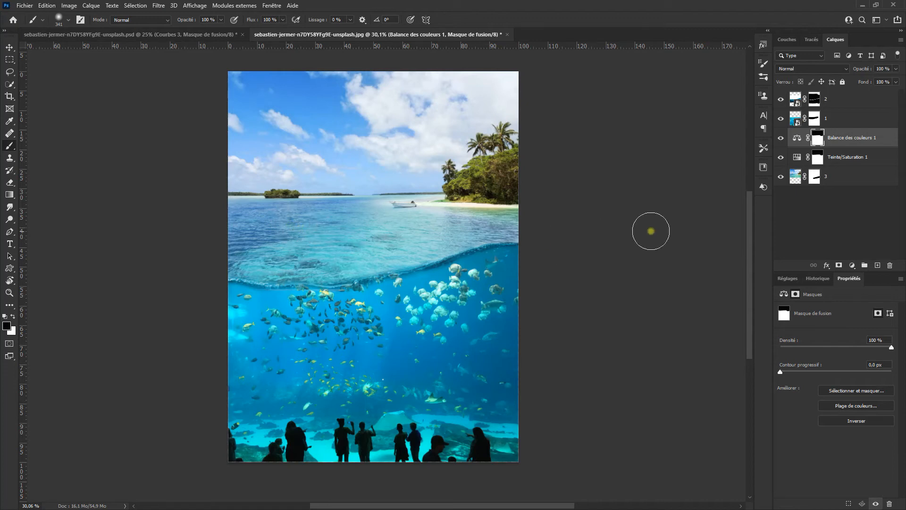
# Hide the Hue/Saturation layer and open the Color Balance settings
pyautogui.click(781, 158)
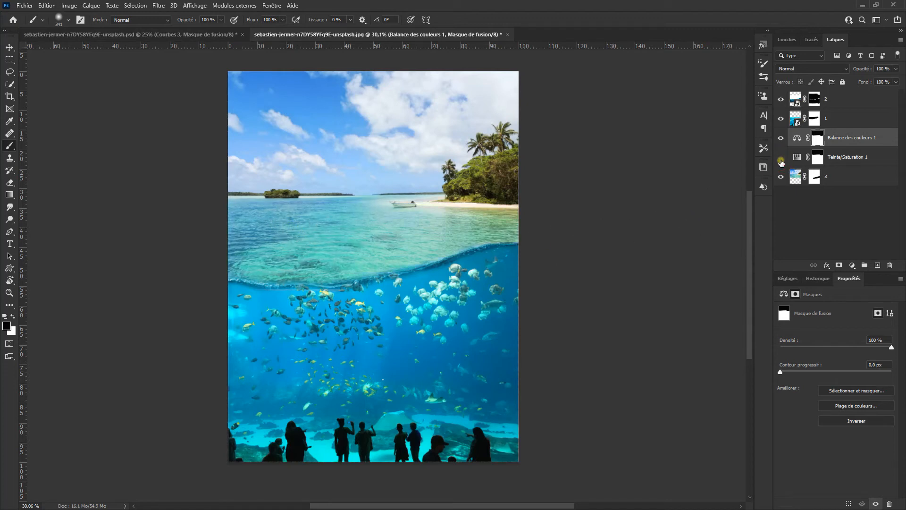
pyautogui.click(798, 140)
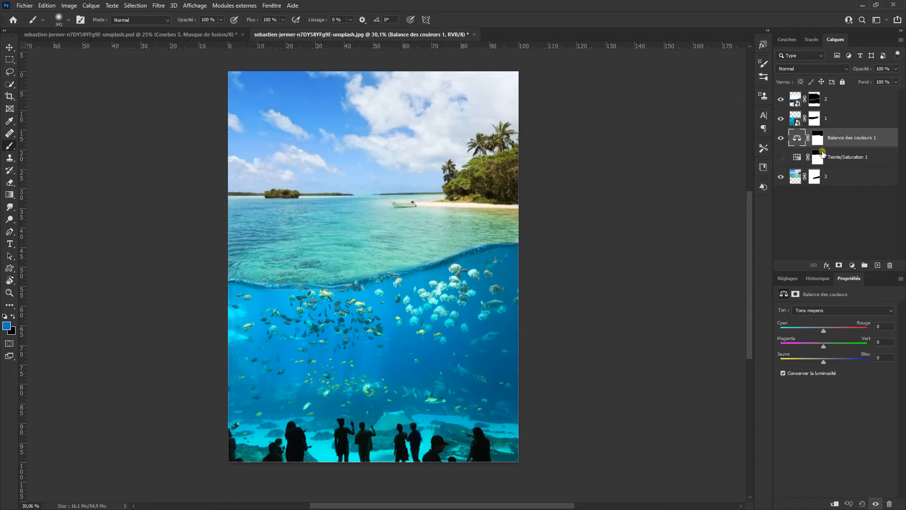
pyautogui.click(857, 311)
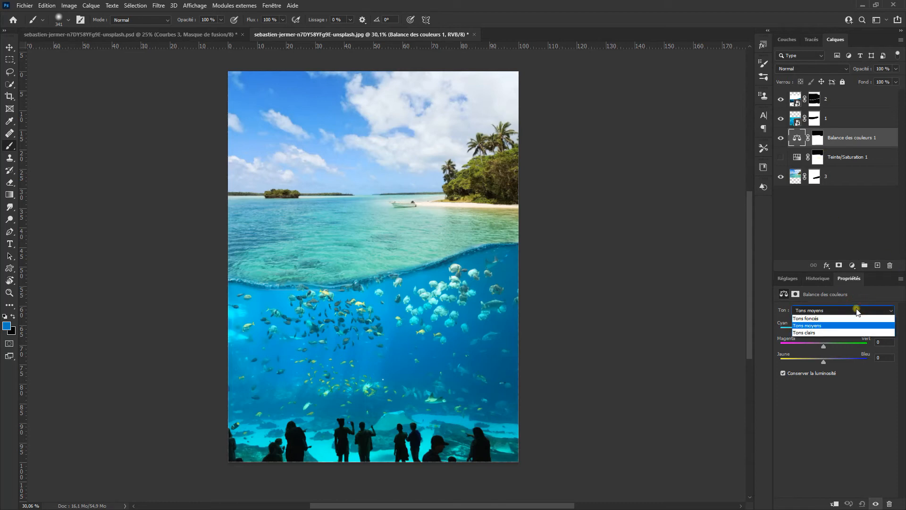
# Add a Curves adjustment layer and hide it
pyautogui.click(783, 279)
pyautogui.click(783, 279)
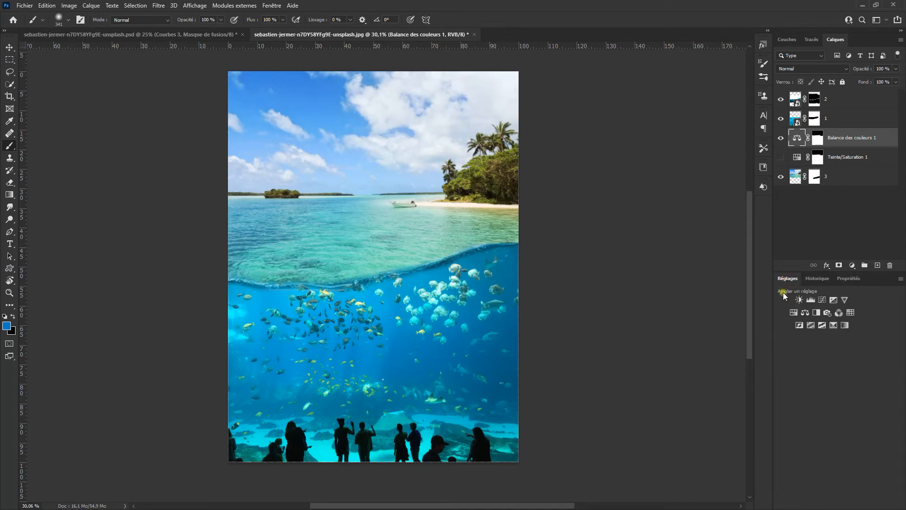
pyautogui.click(822, 299)
pyautogui.click(785, 323)
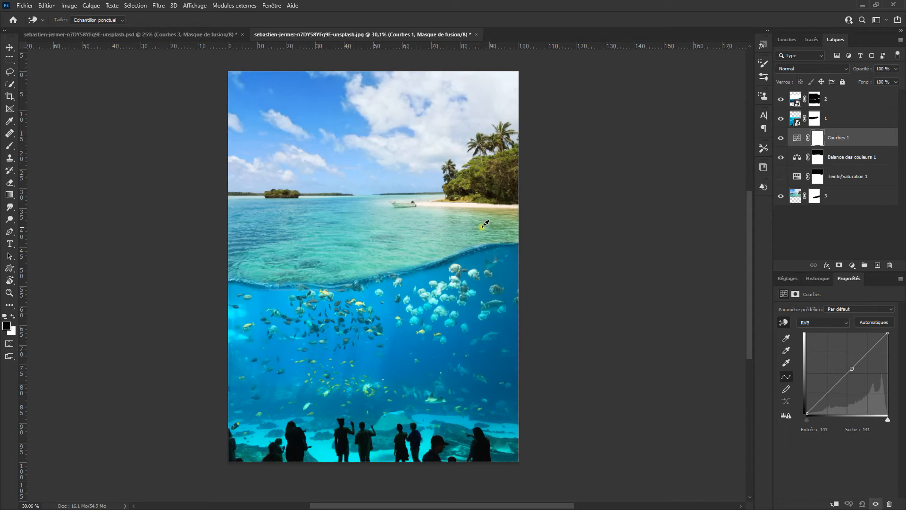
pyautogui.click(780, 137)
# Set the Color Balance midtones to Magenta/Green -63 and Yellow/Blue +29
pyautogui.click(797, 159)
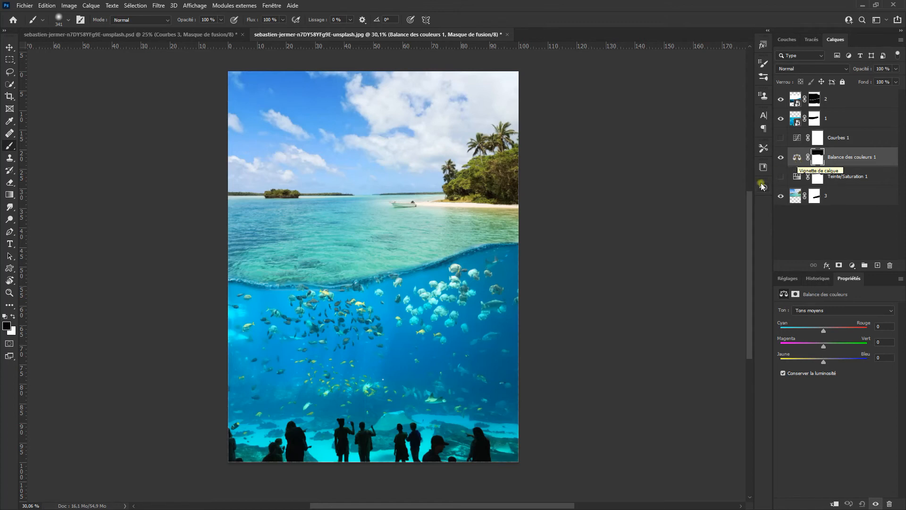
pyautogui.moveTo(824, 346); pyautogui.dragTo(832, 363)
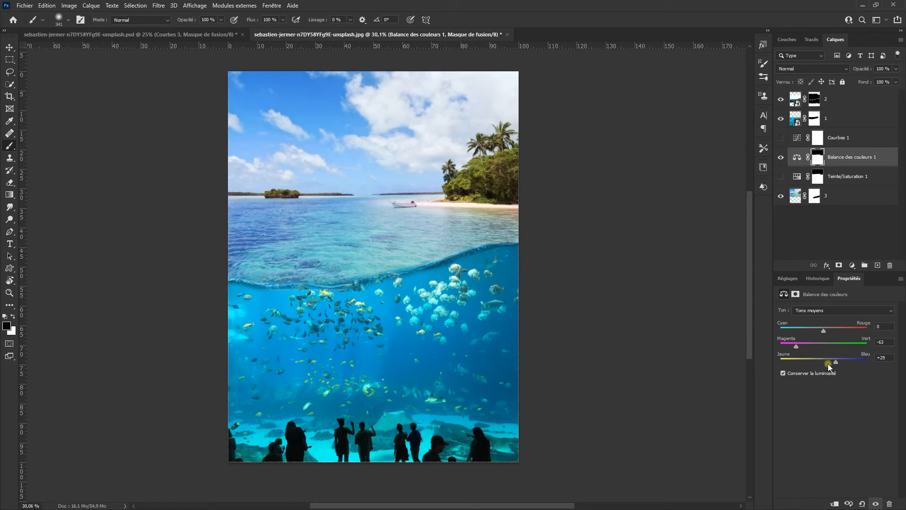
# Set the Color Balance highlights Yellow/Blue to +15, then hide the layer to compare
pyautogui.click(823, 310)
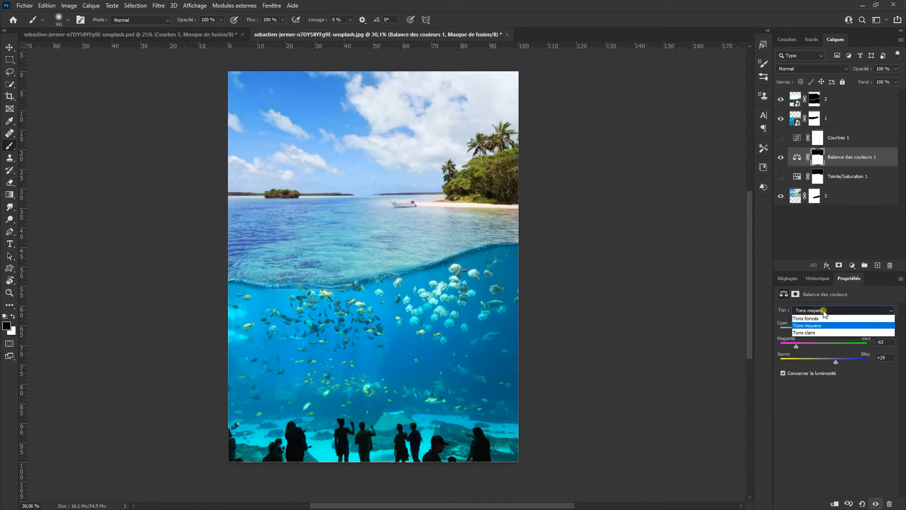
pyautogui.click(830, 331)
pyautogui.moveTo(821, 363); pyautogui.dragTo(834, 360)
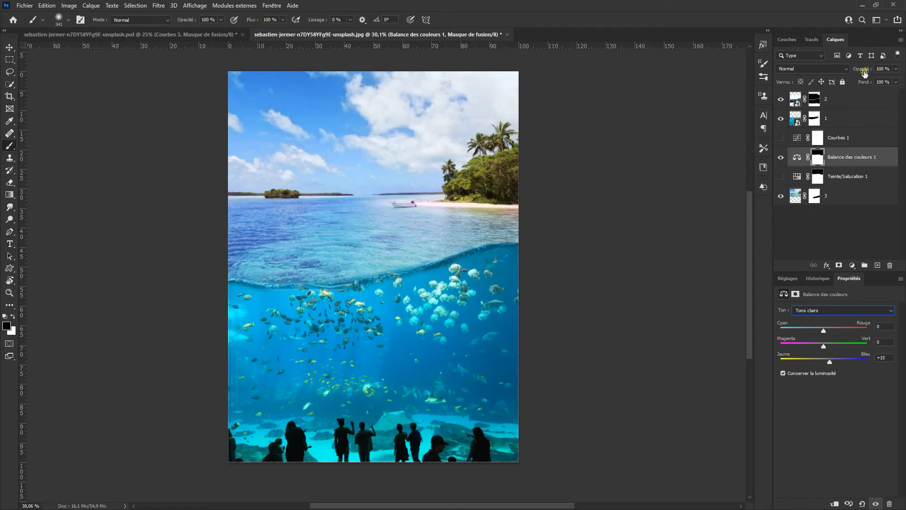
pyautogui.moveTo(864, 73)
pyautogui.mouseDown()
pyautogui.moveTo(833, 73)
pyautogui.moveTo(864, 73)
pyautogui.mouseUp()
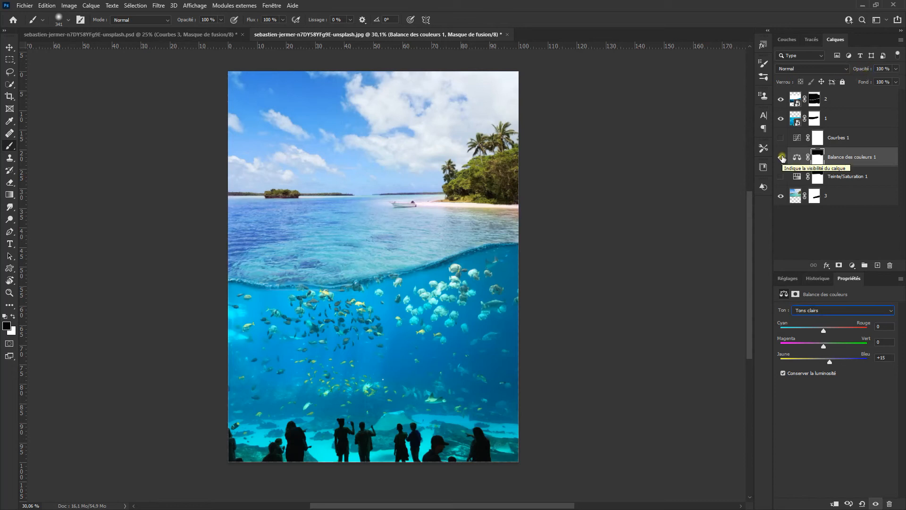
pyautogui.click(781, 157)
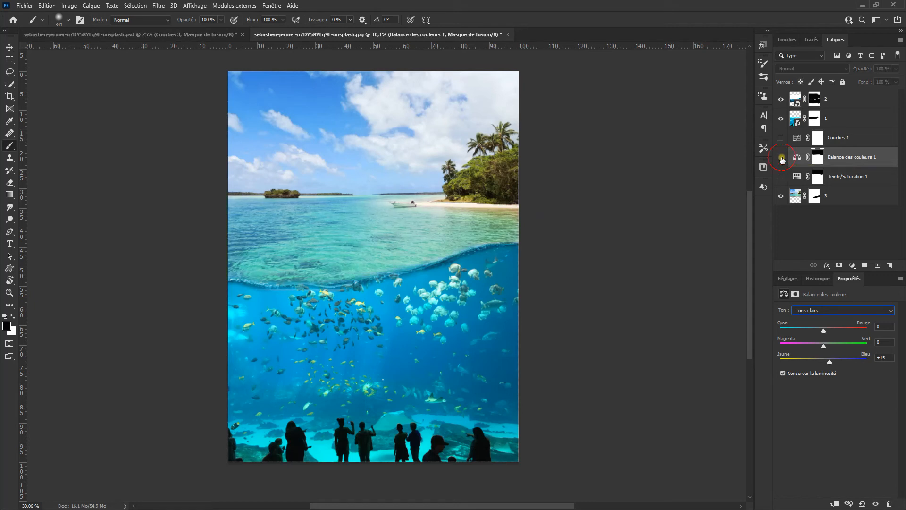
# Toggle the Hue/Saturation and Color Balance layers on and off to compare their effect on the image
pyautogui.click(779, 178)
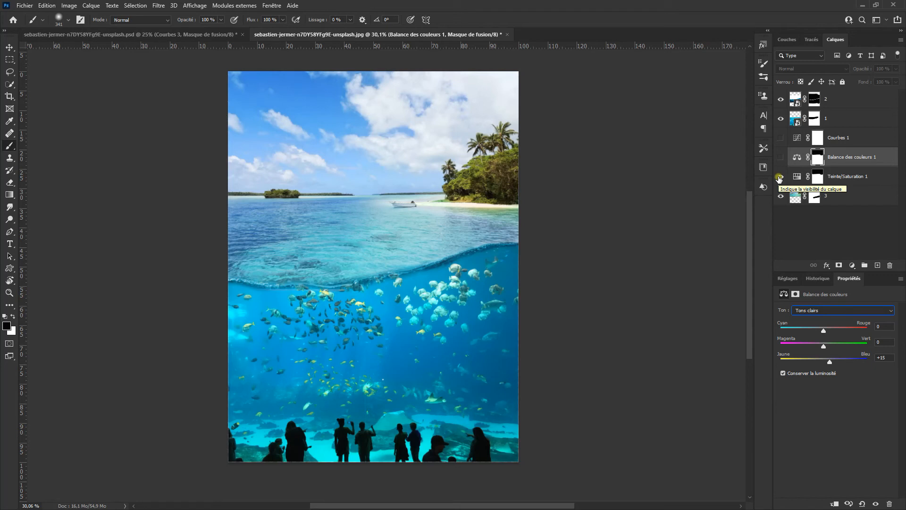
pyautogui.click(779, 177)
pyautogui.click(783, 158)
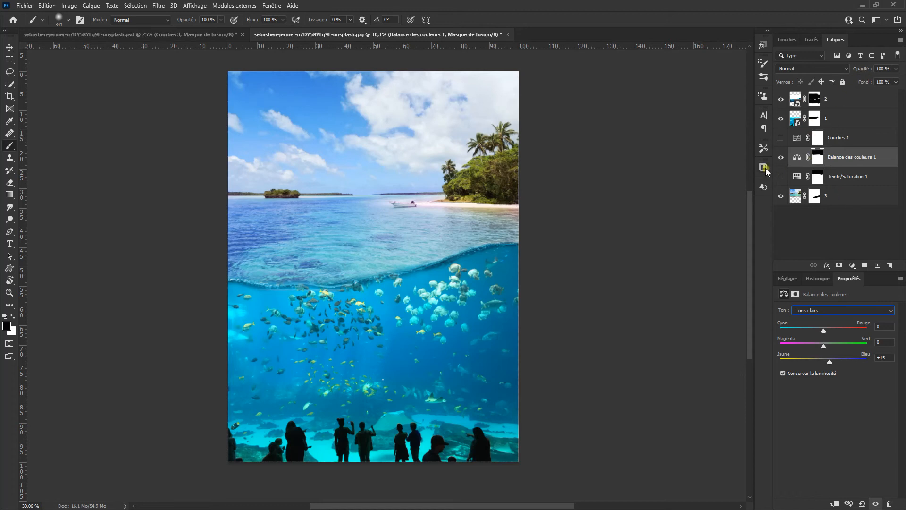
pyautogui.click(781, 157)
pyautogui.click(778, 177)
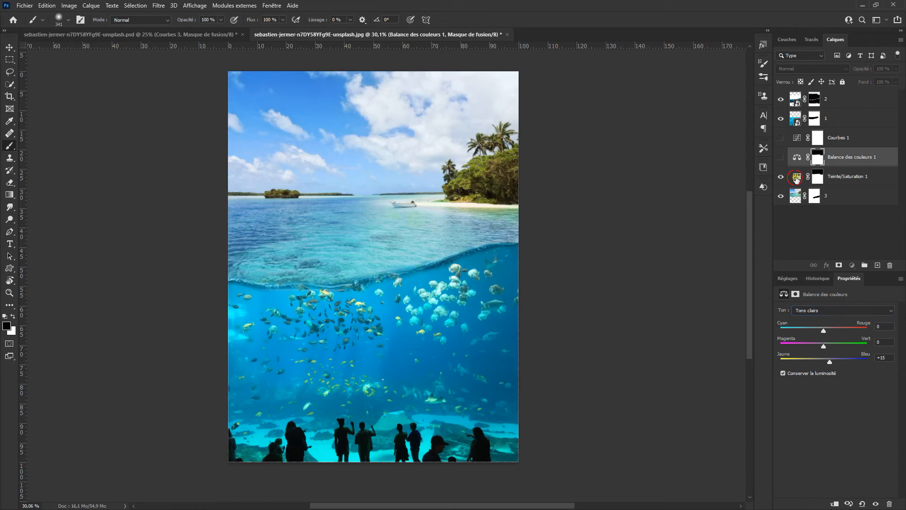
# Review the Hue/Saturation layer's settings and compare the adjustment layers by switching their visibility
pyautogui.click(795, 179)
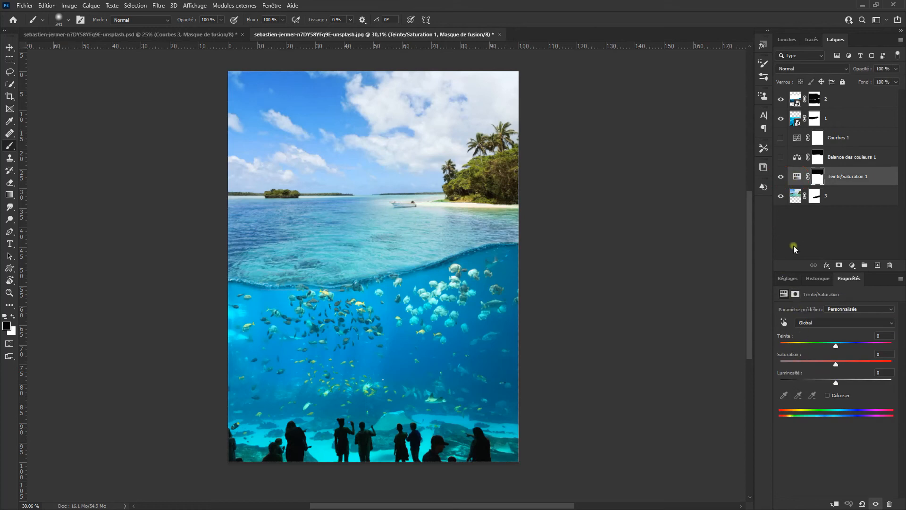
pyautogui.click(836, 368)
pyautogui.click(780, 157)
pyautogui.click(781, 158)
pyautogui.click(780, 177)
# Compare the Curves and Color Balance settings, hiding the Color Balance layer and checking the Curves channel list
pyautogui.click(797, 139)
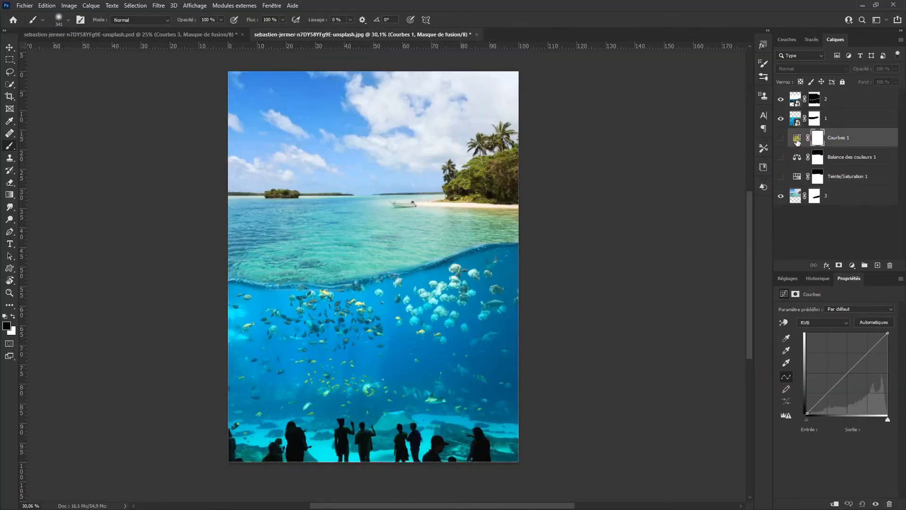
pyautogui.click(796, 158)
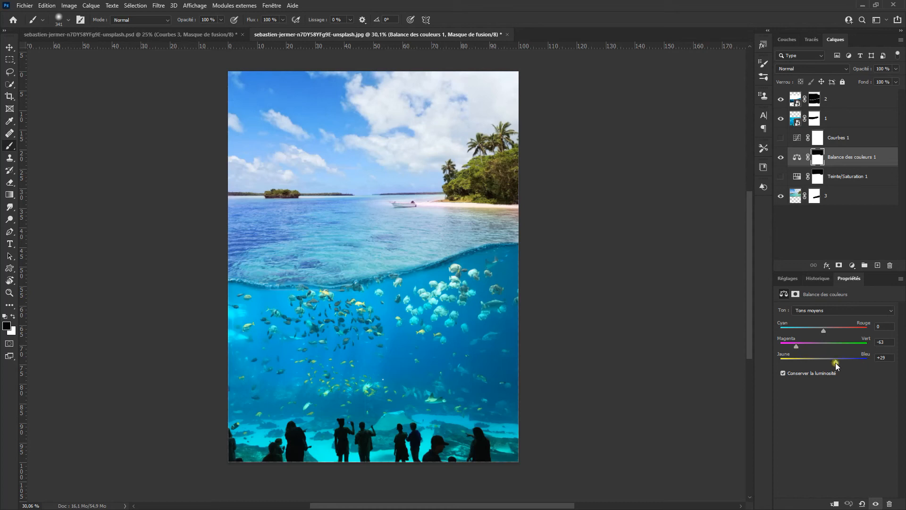
pyautogui.click(823, 312)
pyautogui.click(819, 333)
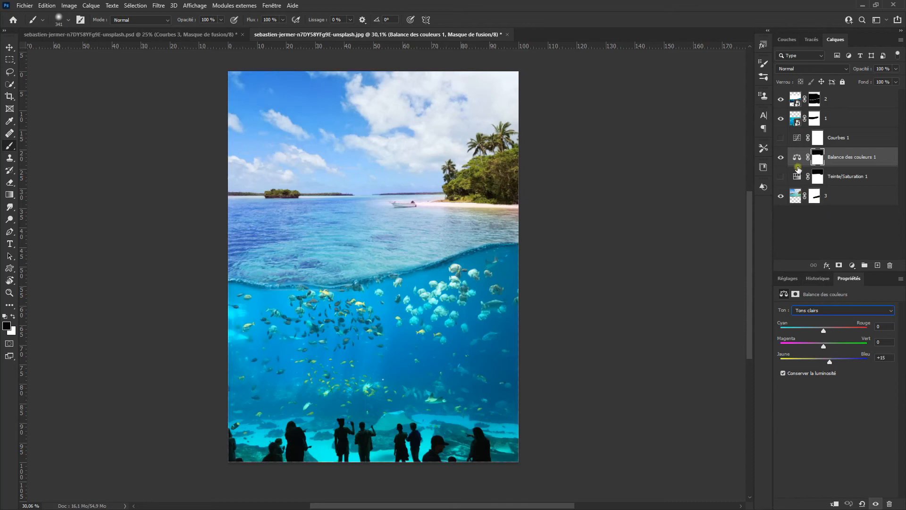
pyautogui.click(794, 136)
pyautogui.click(781, 158)
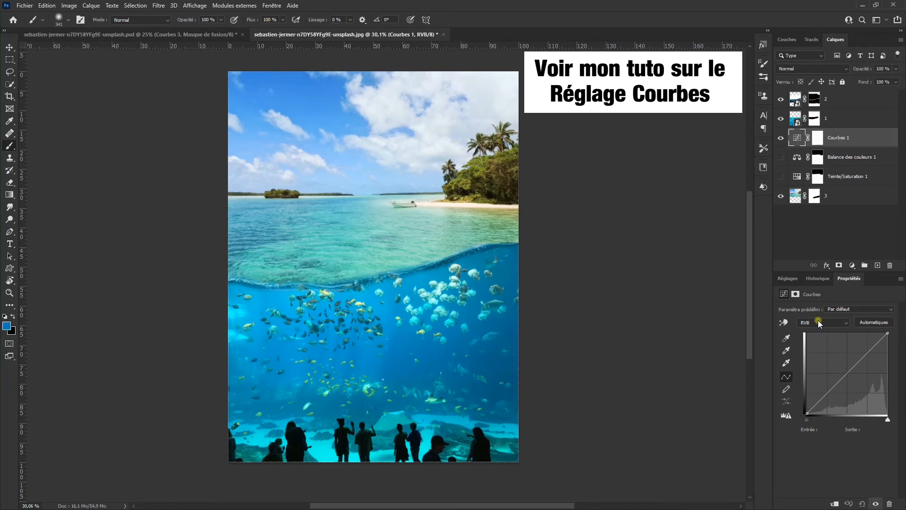
pyautogui.click(818, 323)
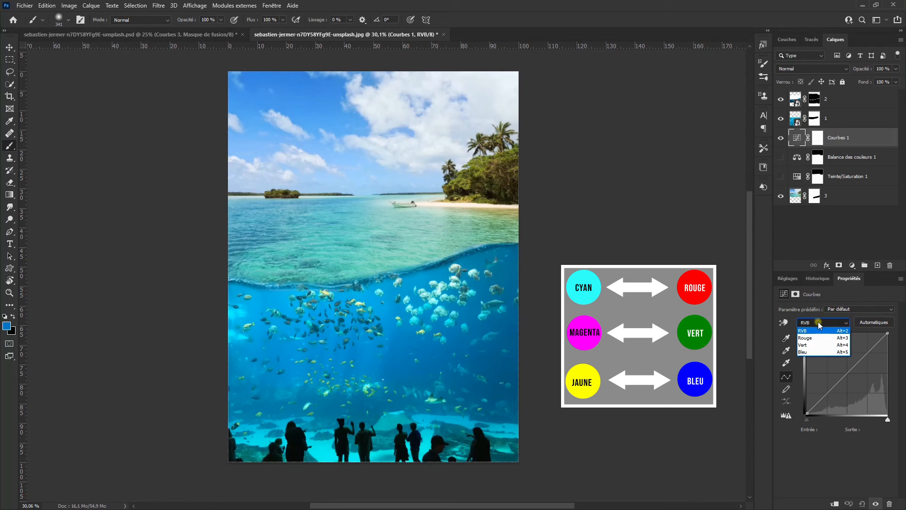
pyautogui.click(819, 325)
pyautogui.click(796, 158)
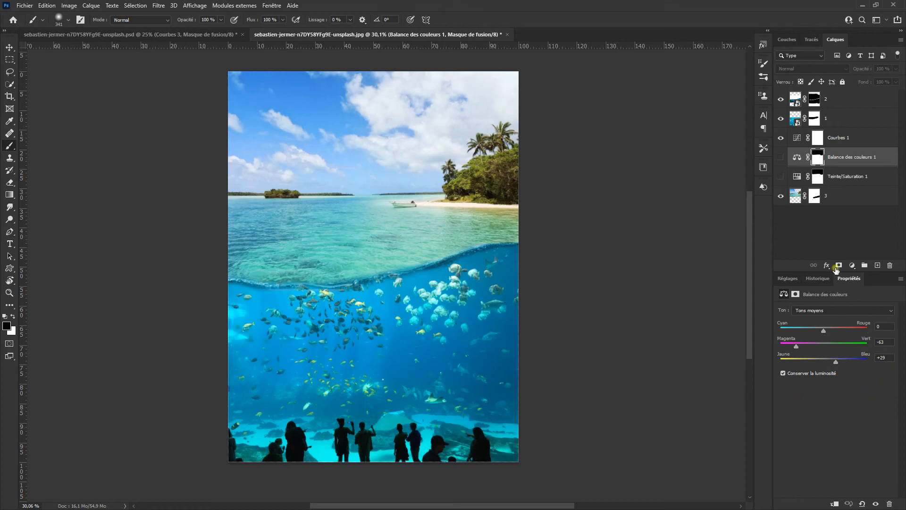
# In the Curves layer, switch to the Green channel and pull the curve's midpoint down to about input 147, output 102
pyautogui.click(796, 138)
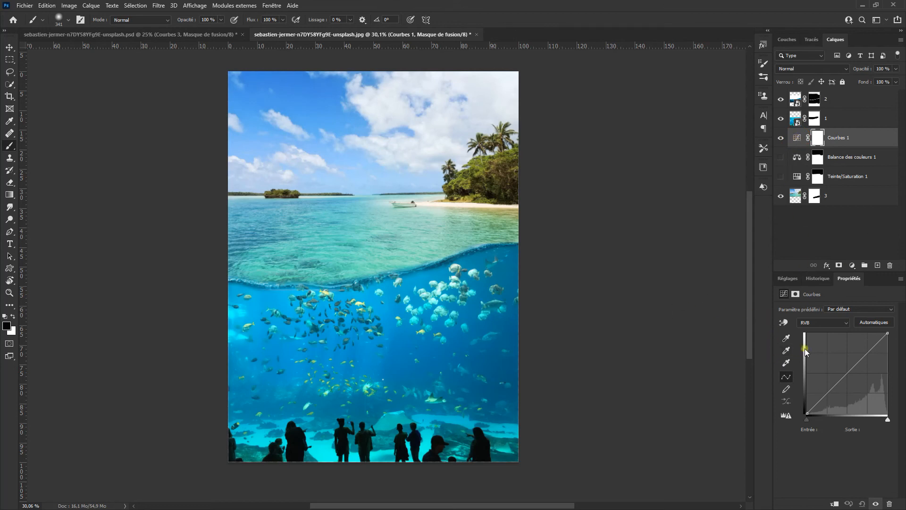
pyautogui.click(818, 323)
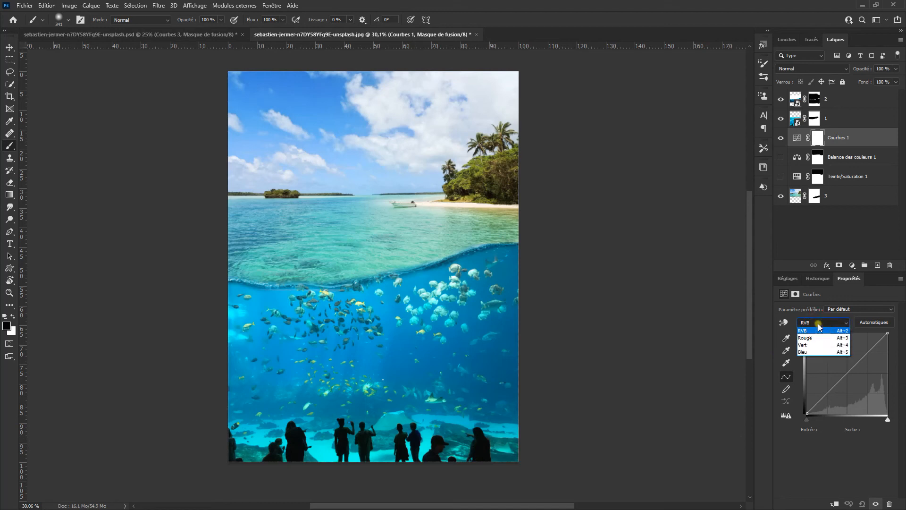
pyautogui.click(820, 347)
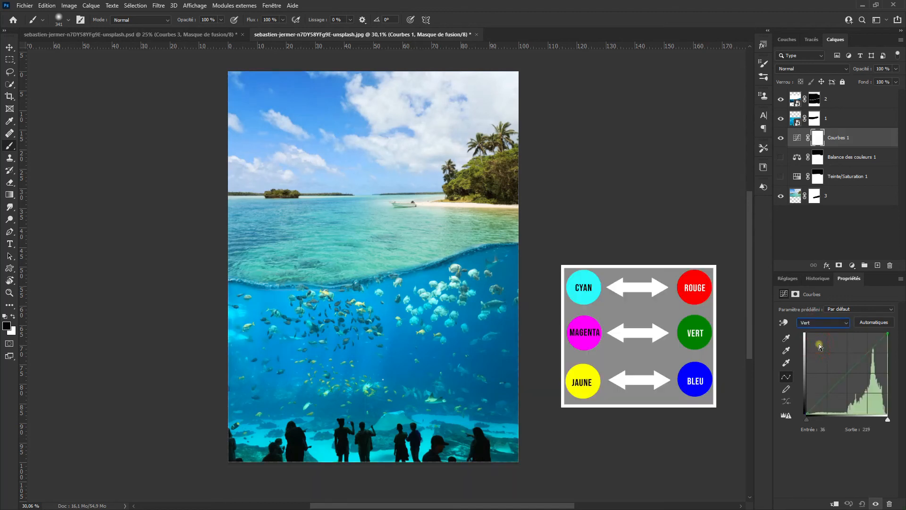
pyautogui.click(844, 373)
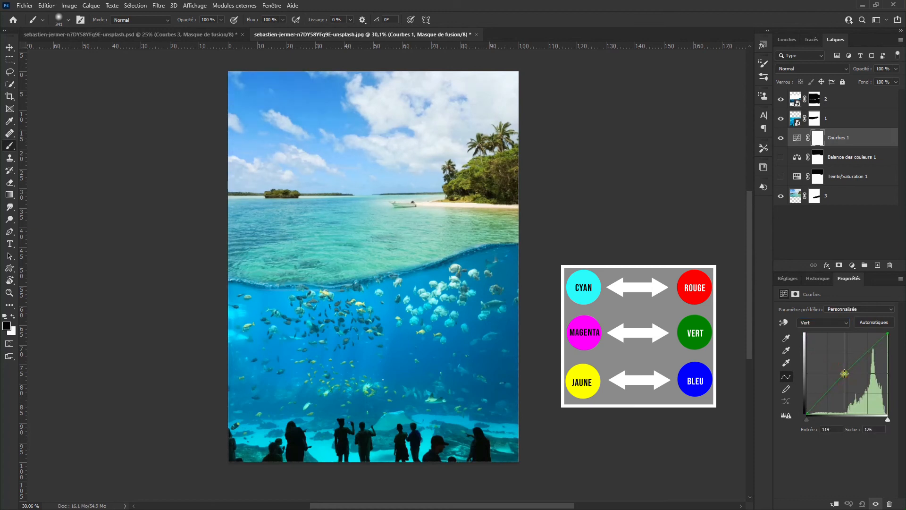
pyautogui.moveTo(843, 373)
pyautogui.mouseDown()
pyautogui.moveTo(871, 397)
pyautogui.moveTo(847, 373)
pyautogui.moveTo(853, 381)
pyautogui.mouseUp()
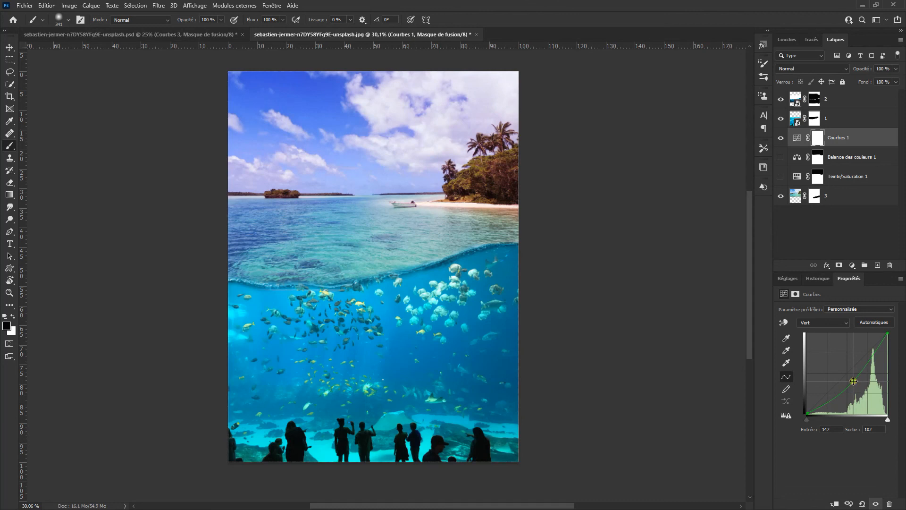
# Copy the Color Balance layer's mask onto the Curves layer, replacing its existing mask
pyautogui.click(817, 162)
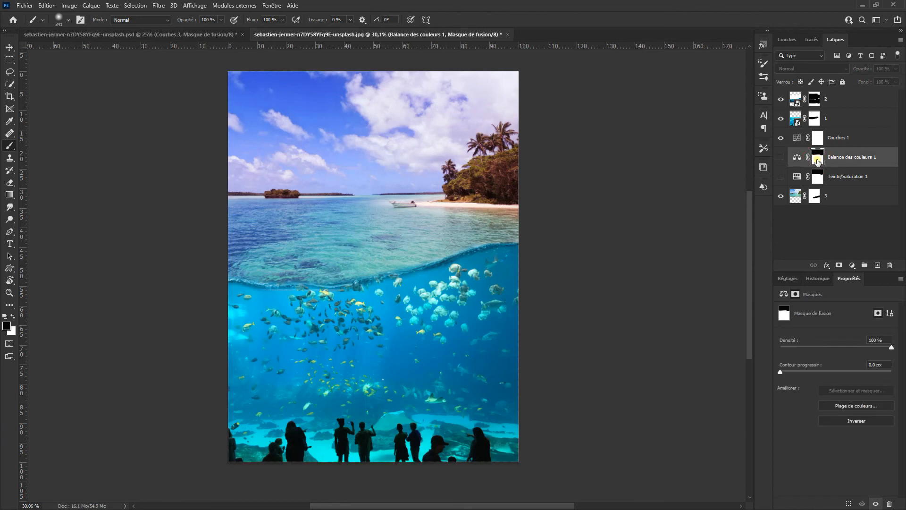
pyautogui.moveTo(818, 162); pyautogui.dragTo(818, 141)
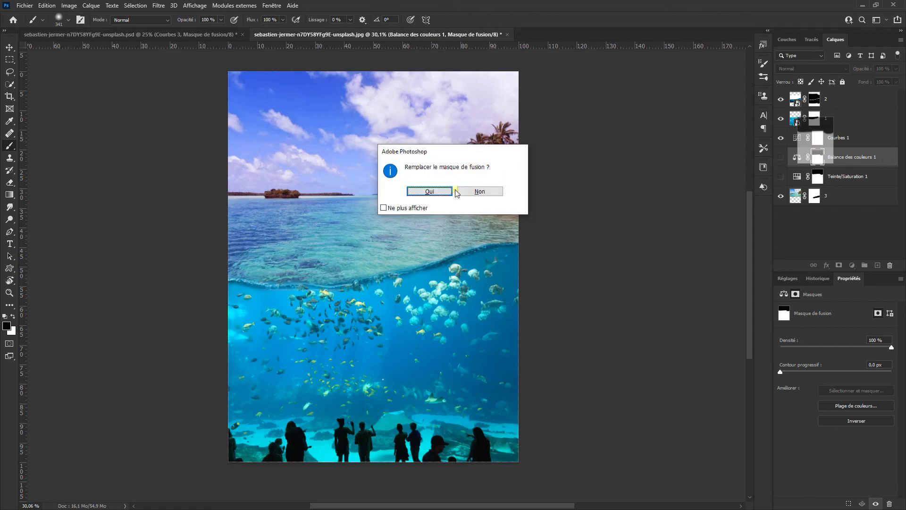
pyautogui.click(433, 191)
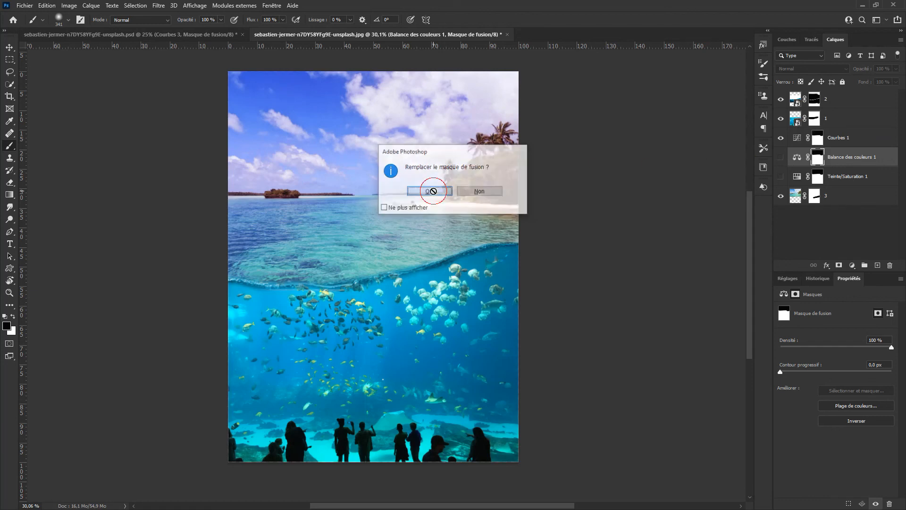
pyautogui.click(817, 141)
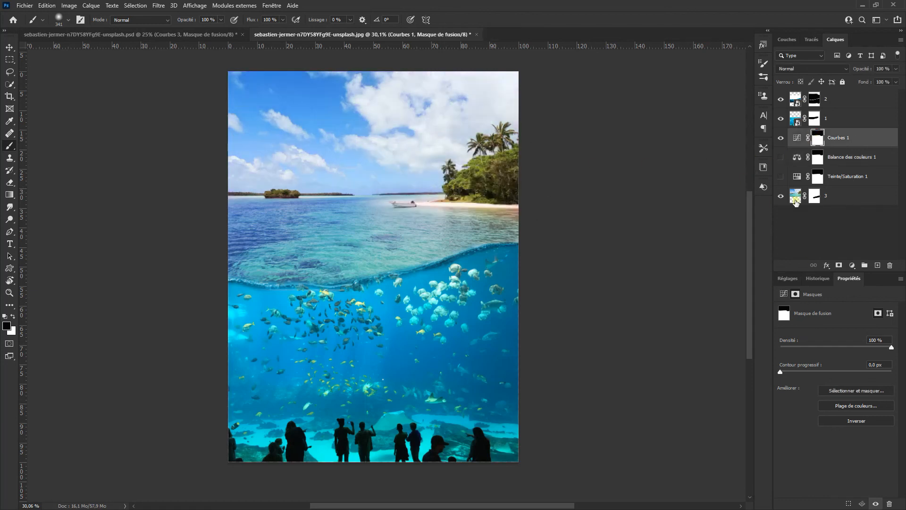
# In the Curves Blue channel, add a midpoint and move the white point inward to input 213, output 255
pyautogui.click(781, 138)
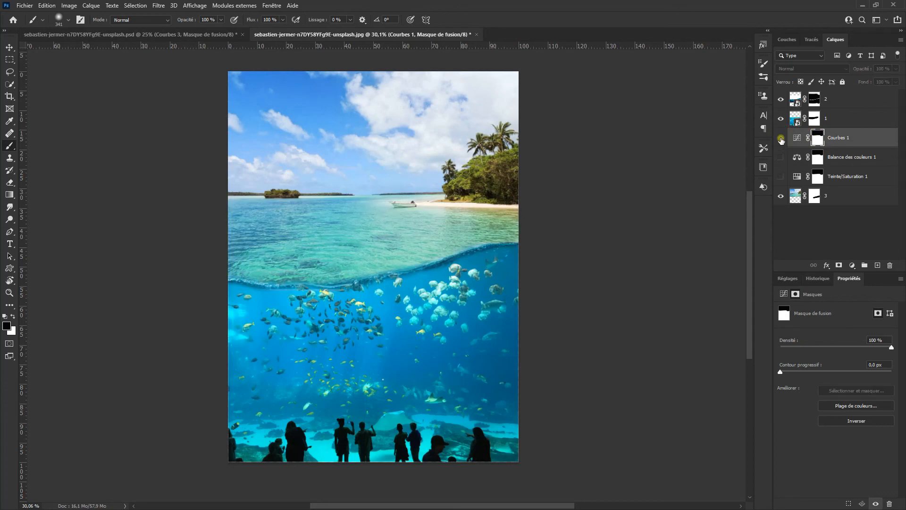
pyautogui.click(781, 139)
pyautogui.click(797, 137)
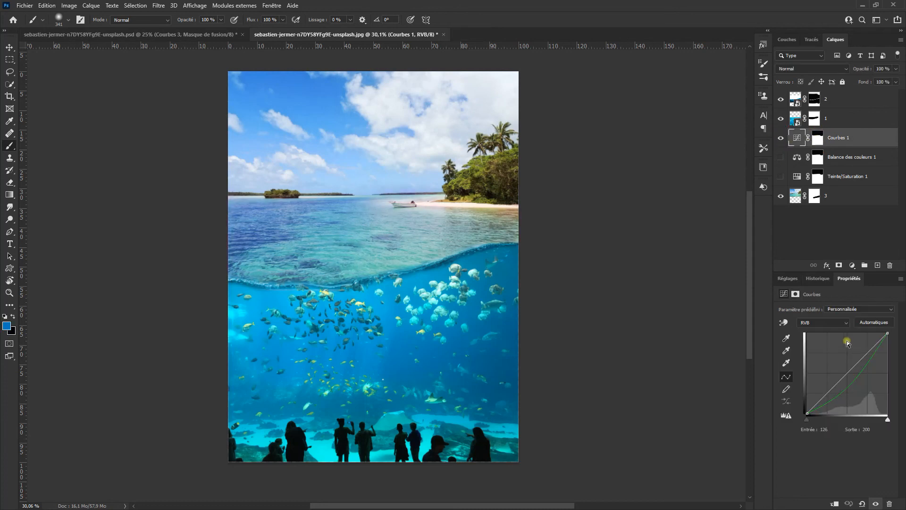
pyautogui.click(826, 324)
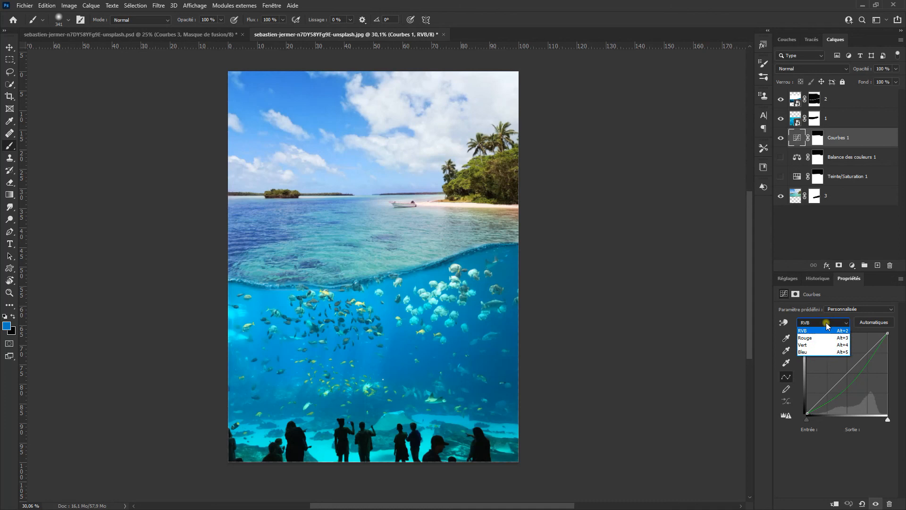
pyautogui.click(822, 352)
pyautogui.click(842, 374)
pyautogui.moveTo(842, 374); pyautogui.dragTo(841, 371)
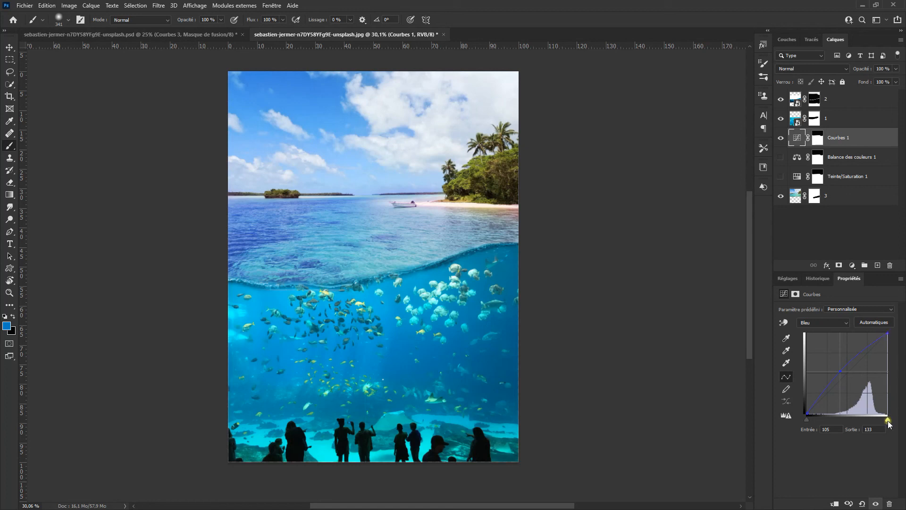
pyautogui.moveTo(888, 424); pyautogui.dragTo(874, 421)
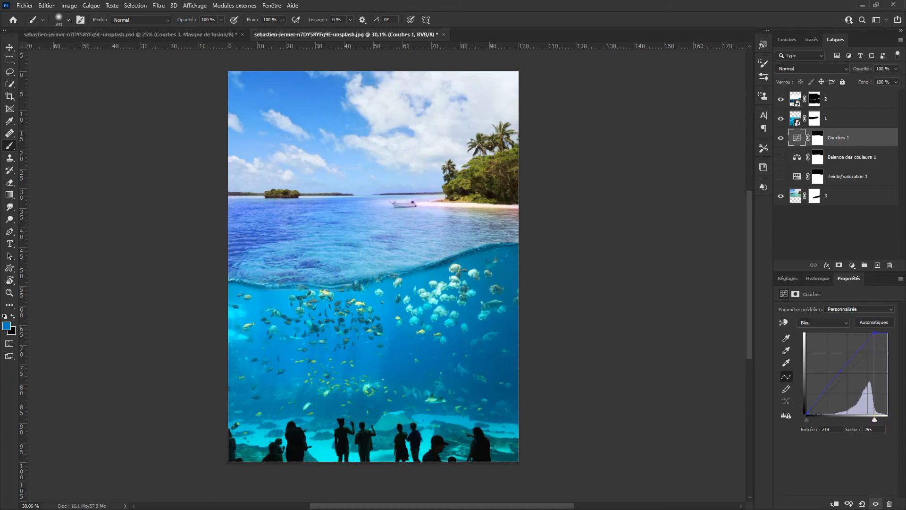
# Switch the Curves and Color Balance layers off and on to compare the result
pyautogui.click(781, 138)
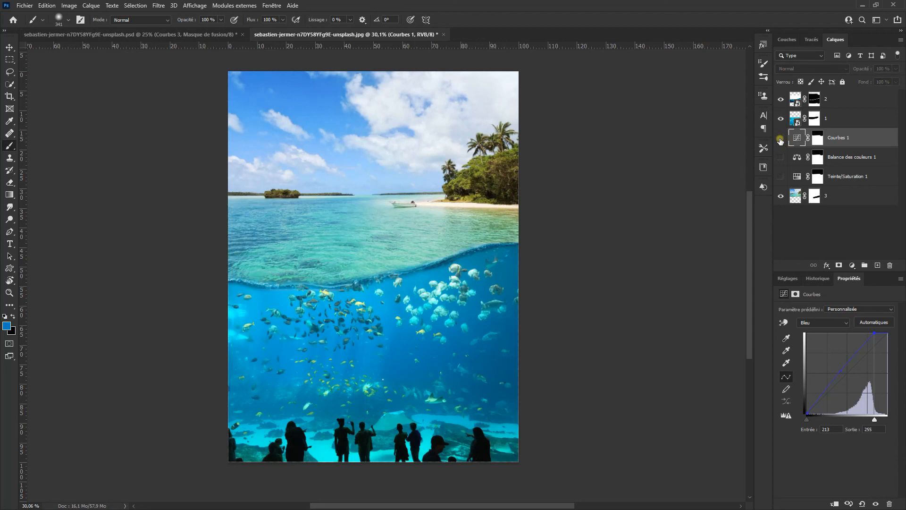
pyautogui.click(780, 138)
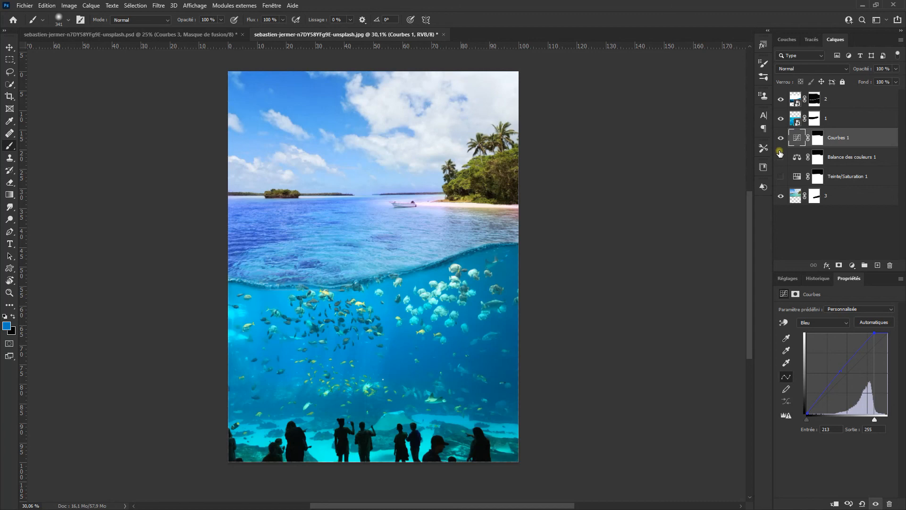
pyautogui.click(781, 157)
pyautogui.click(782, 158)
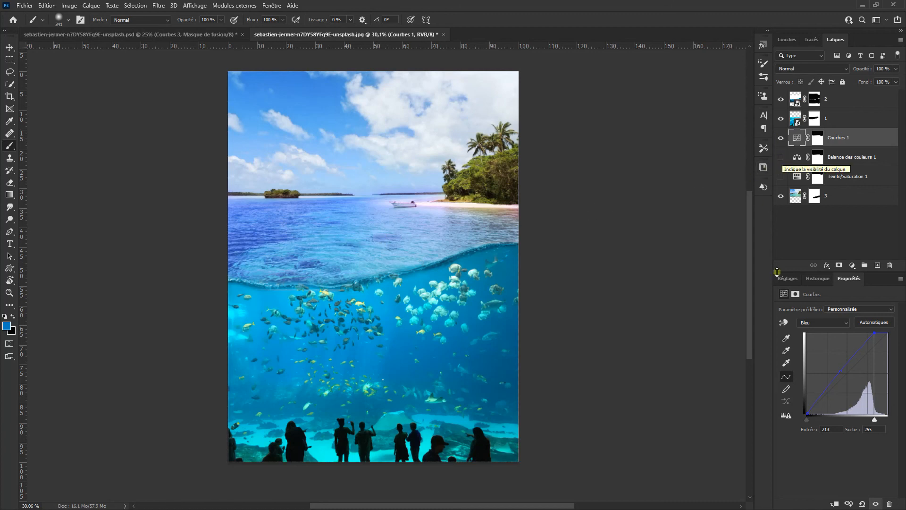
# Return to the Curves Green channel and move its midpoint to about input 130, output 107
pyautogui.click(826, 325)
pyautogui.click(817, 343)
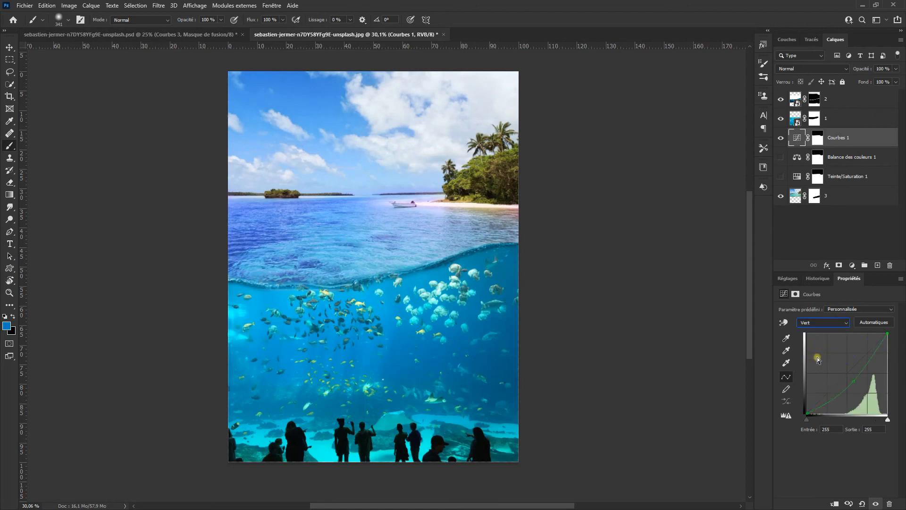
pyautogui.moveTo(854, 384); pyautogui.dragTo(848, 379)
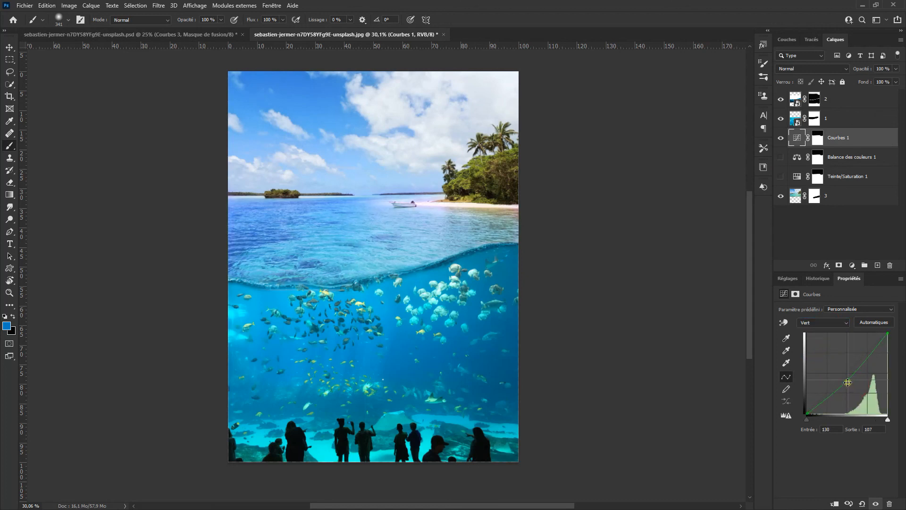
# Compare the adjustment layers by toggling the Curves, Color Balance and Hue/Saturation visibility
pyautogui.click(781, 138)
pyautogui.click(781, 157)
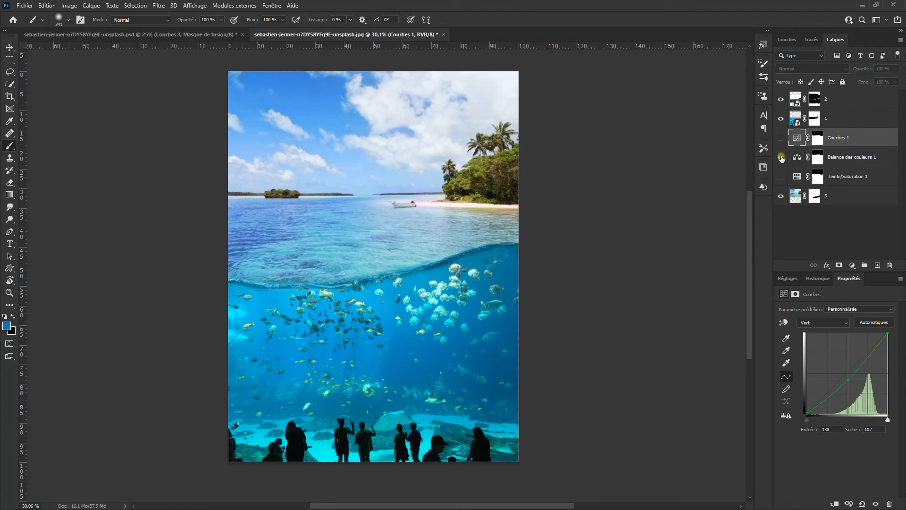
pyautogui.click(781, 176)
pyautogui.click(781, 177)
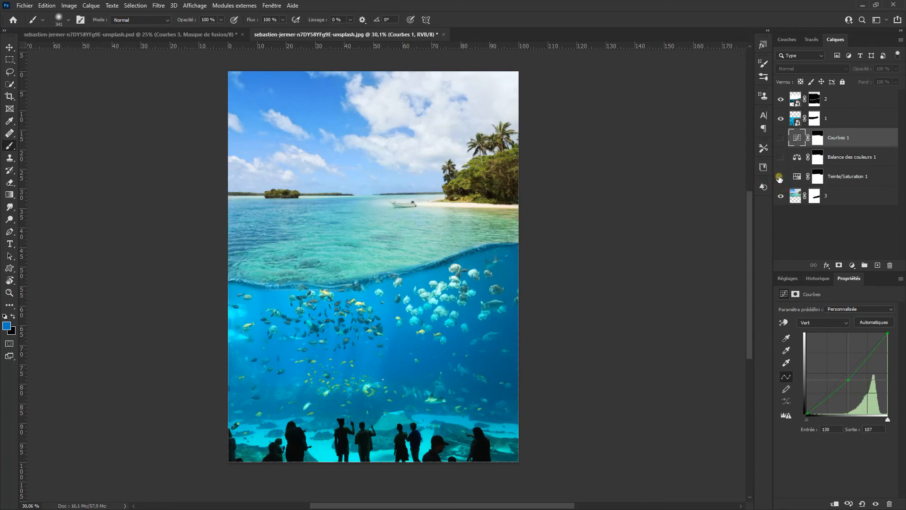